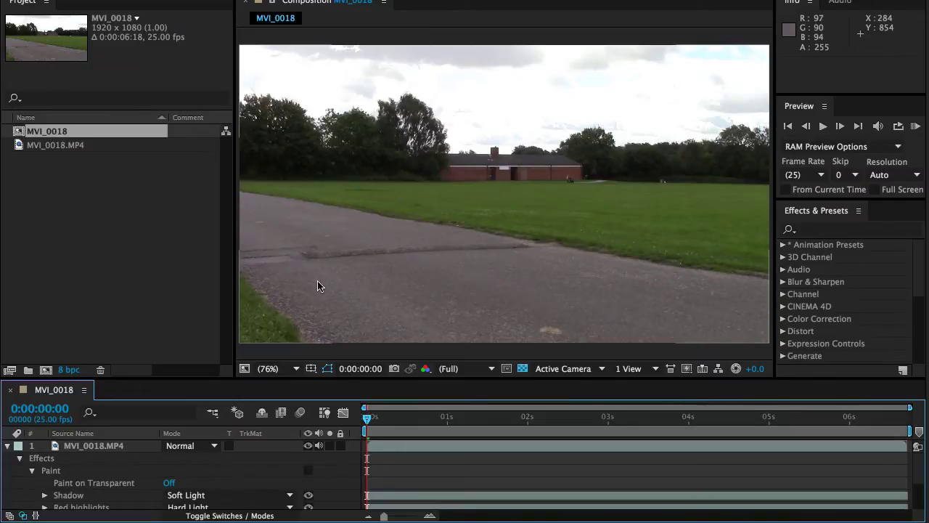
- Compare the sunset paint with the original footage, then select the MVI_0018.MP4 layer
click(308, 472)
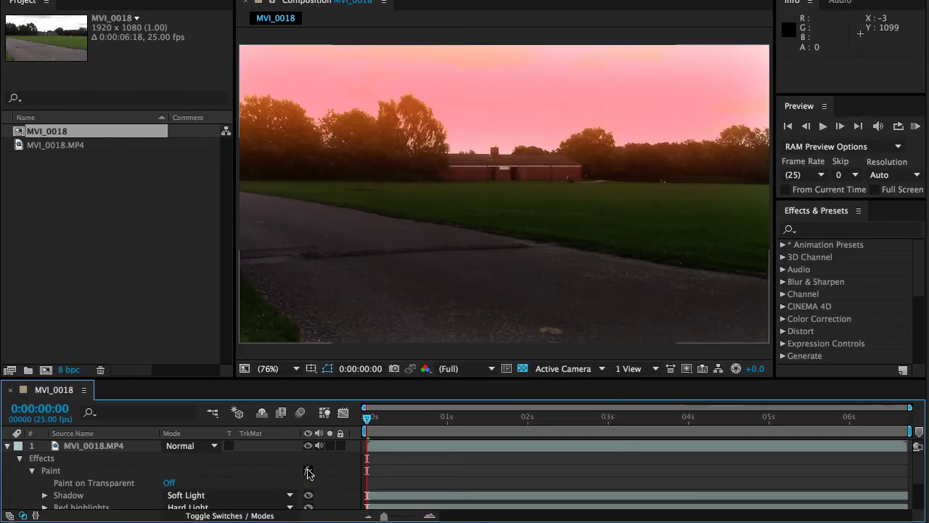
click(308, 473)
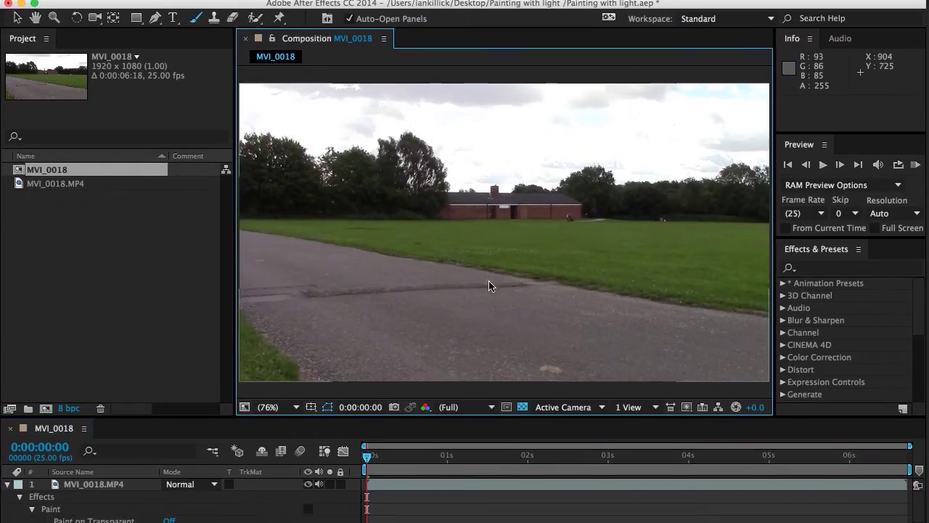
click(490, 284)
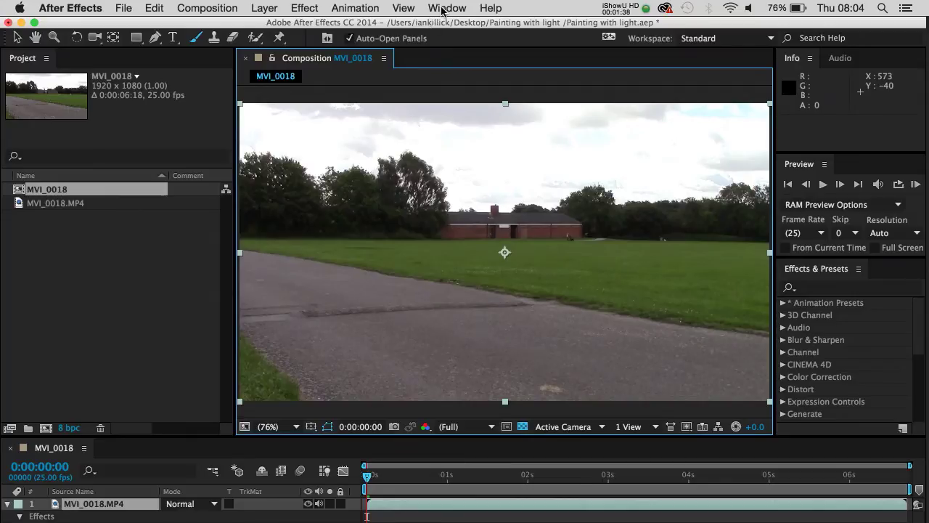
- Switch to the Paint workspace from the Window > Workspace menu
click(442, 11)
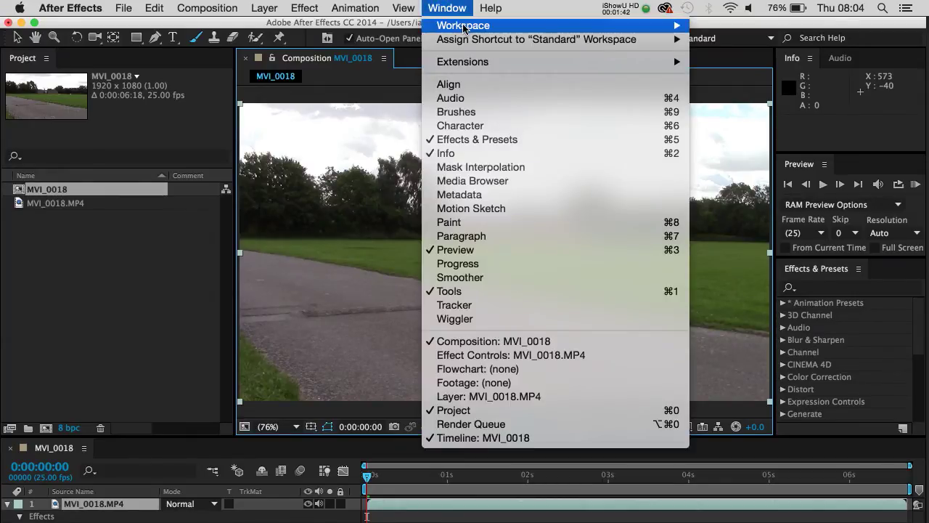
mouse_move(464, 29)
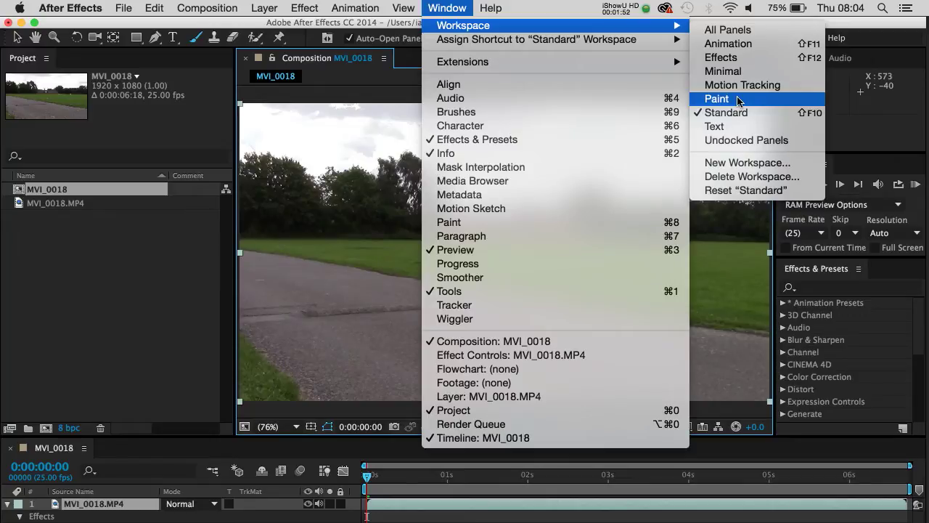
click(718, 103)
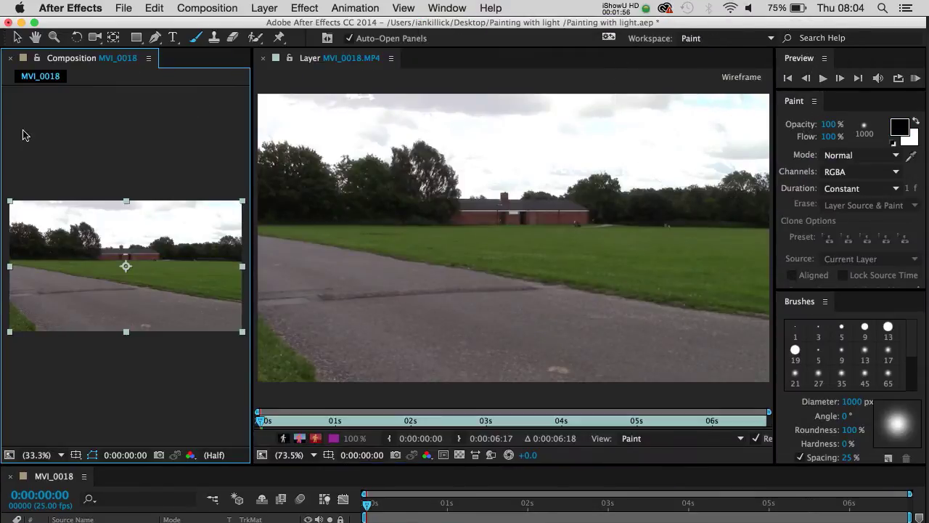
- Return to the Selection tool and enlarge the timeline and composition viewer beside the layer viewer
click(196, 38)
click(18, 38)
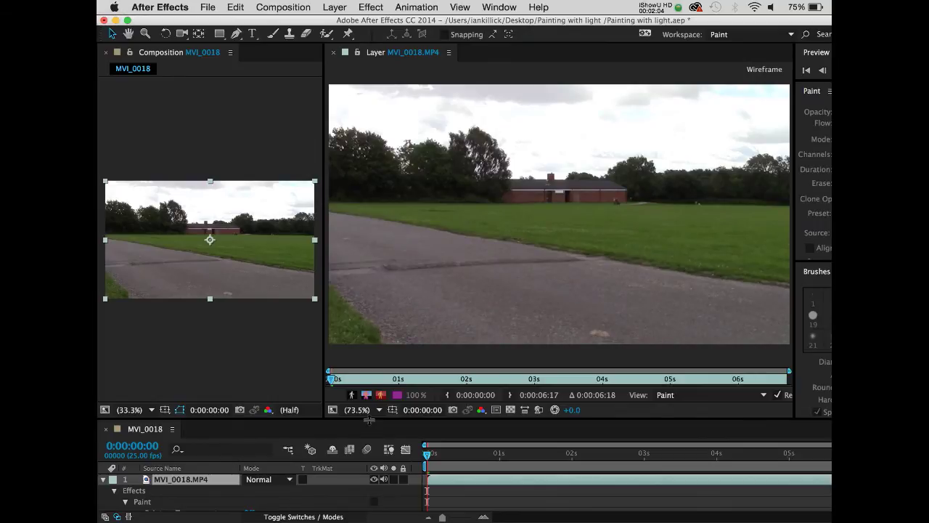
drag(369, 420, 369, 416)
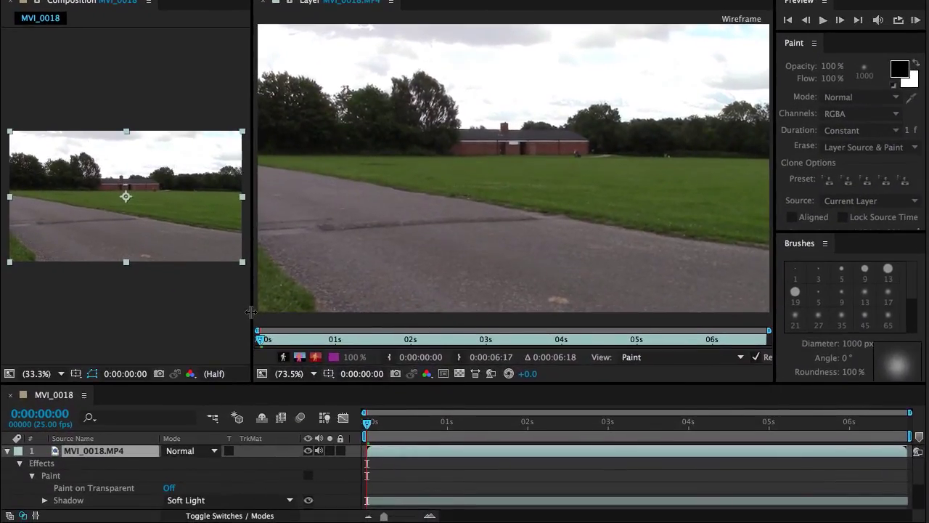
drag(250, 312, 327, 315)
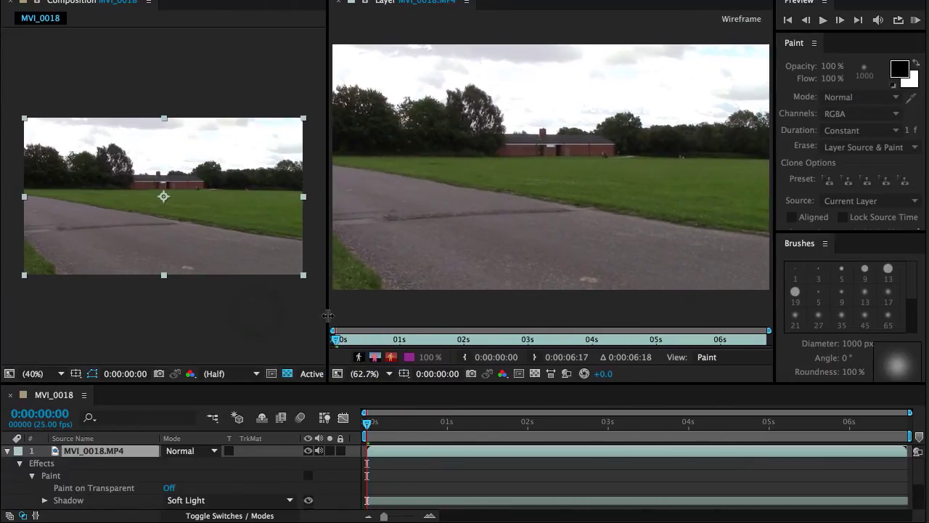
- Collapse the layer's effect properties and reselect the MVI_0018.MP4 layer in the timeline
click(32, 476)
click(20, 464)
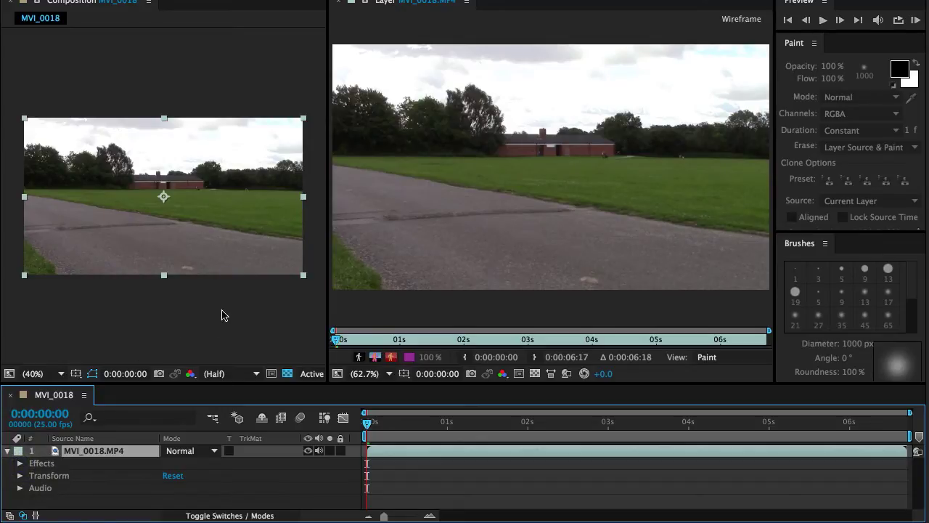
click(540, 194)
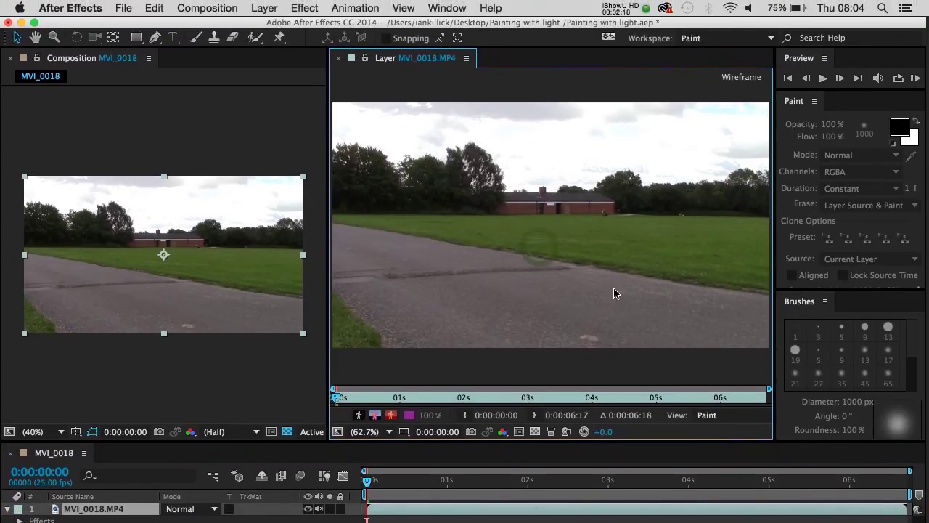
click(122, 125)
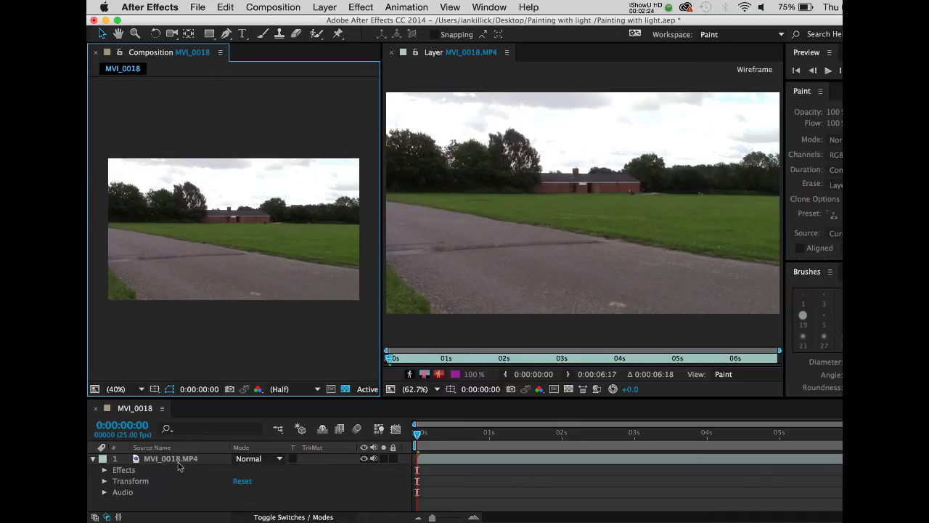
click(101, 511)
key(Return)
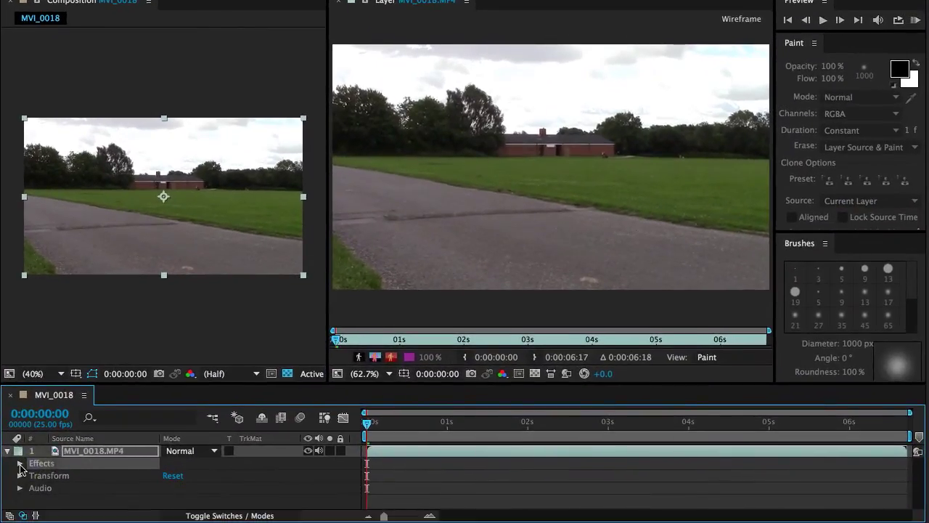
- Compare the Paint effect on and off, then delete it from the layer
click(45, 475)
click(51, 476)
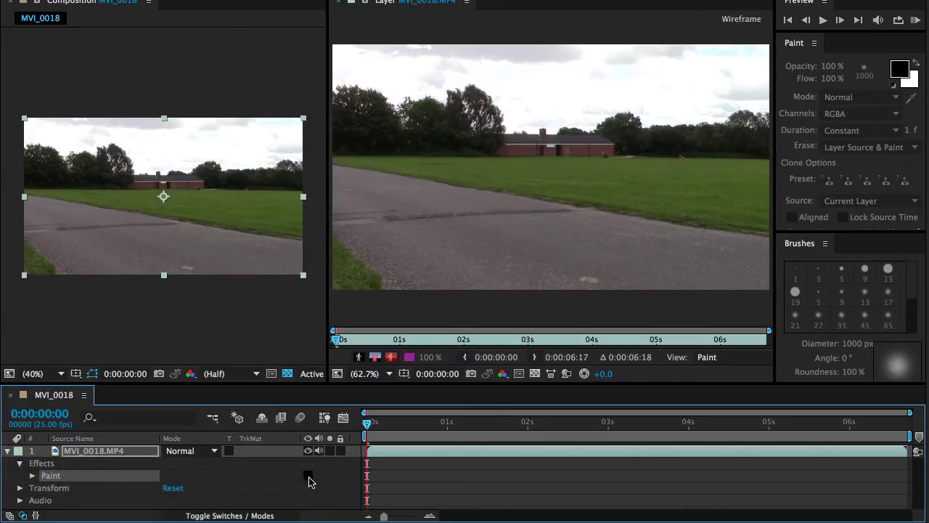
click(307, 477)
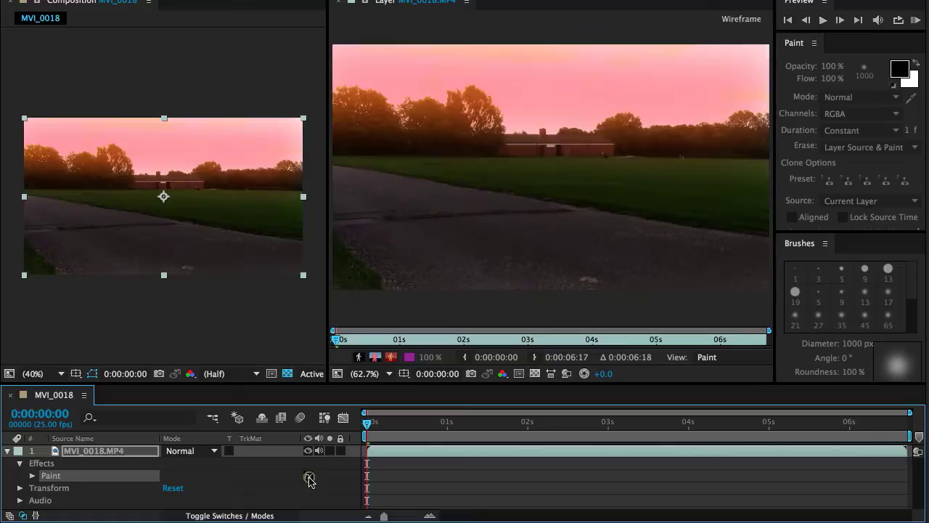
click(307, 477)
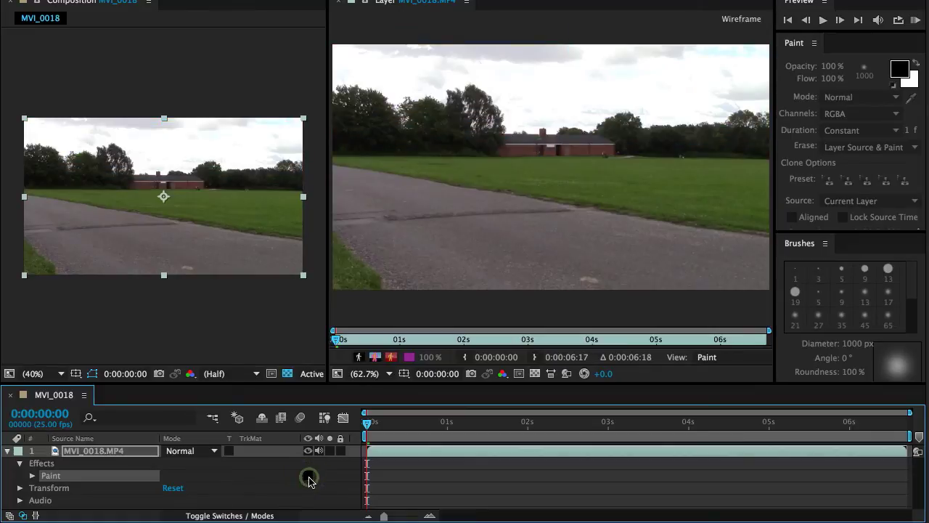
click(425, 222)
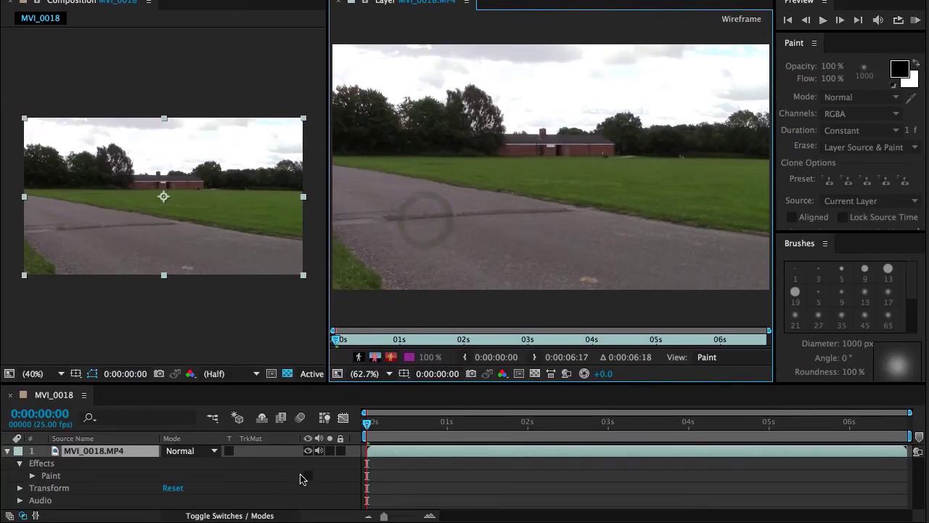
click(308, 483)
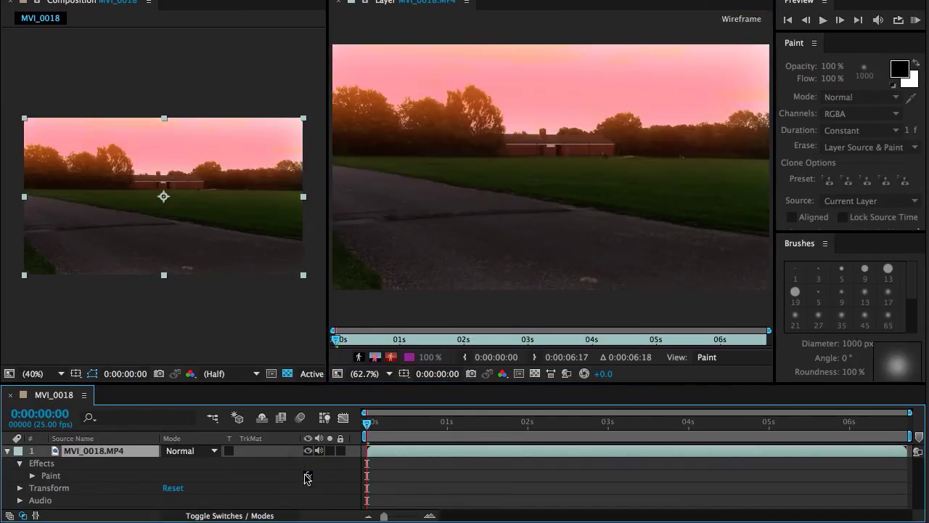
click(48, 479)
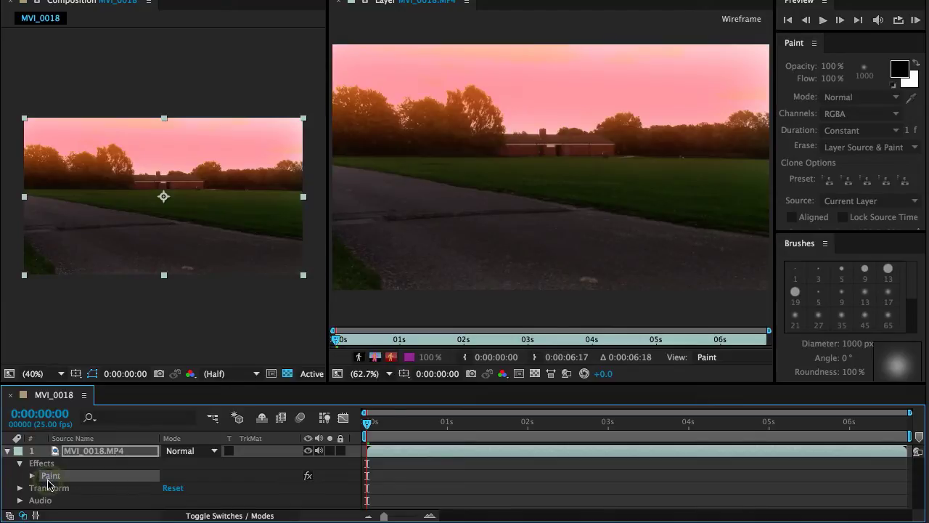
key(Delete)
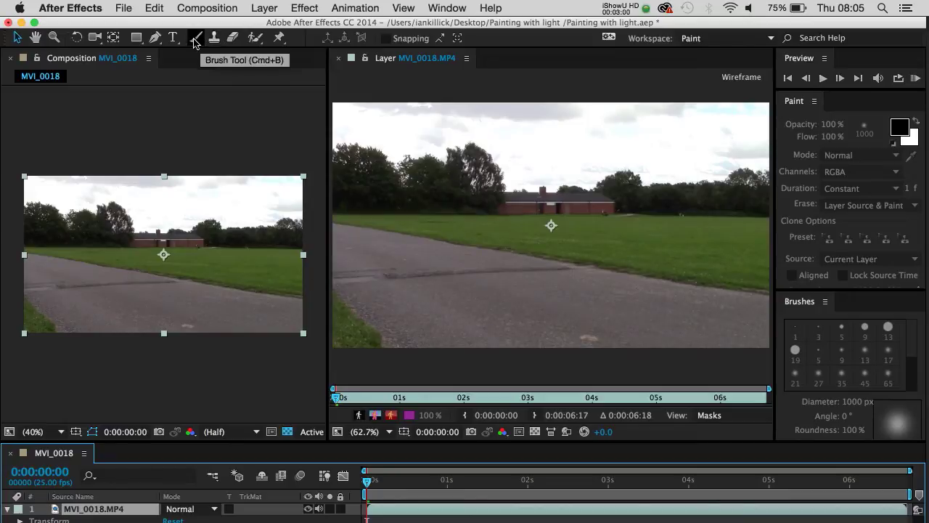
- Choose the Brush tool with the Soft Round 27 px preset and set its diameter to 550 px
click(194, 40)
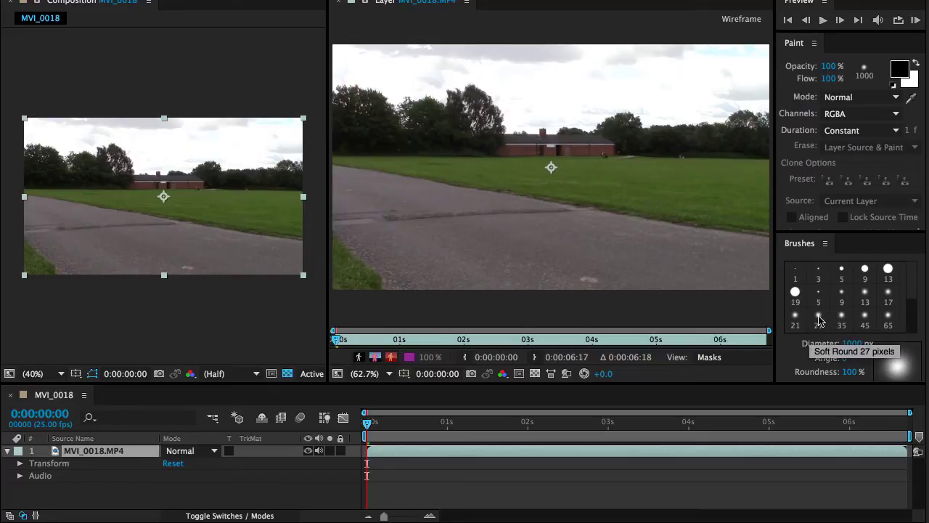
click(889, 273)
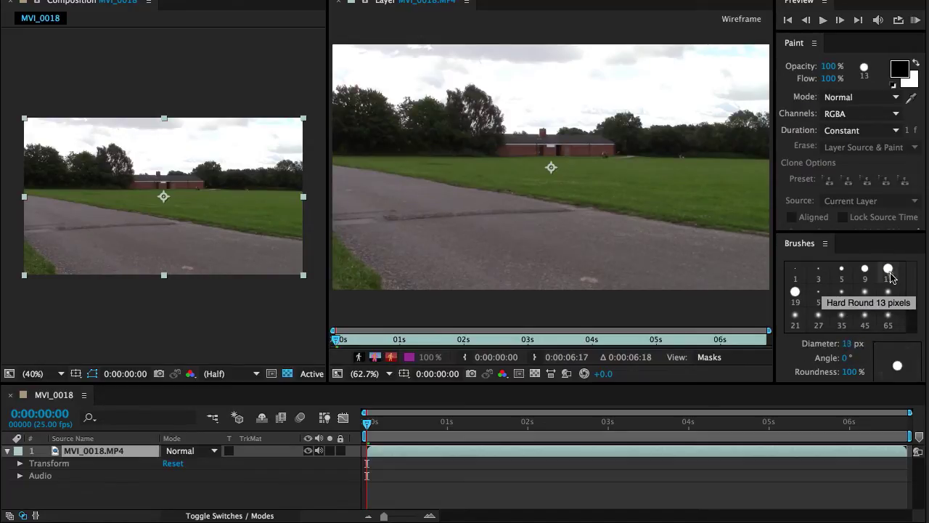
click(819, 320)
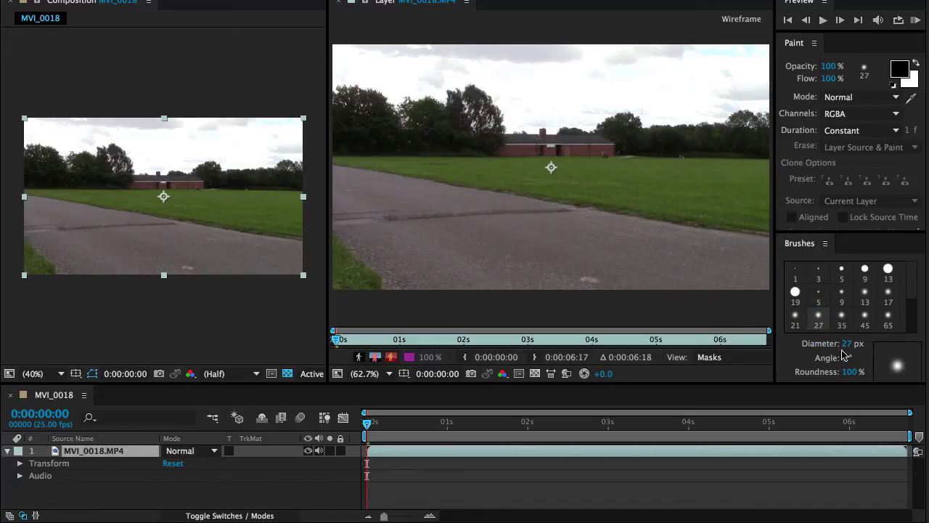
drag(849, 350, 852, 349)
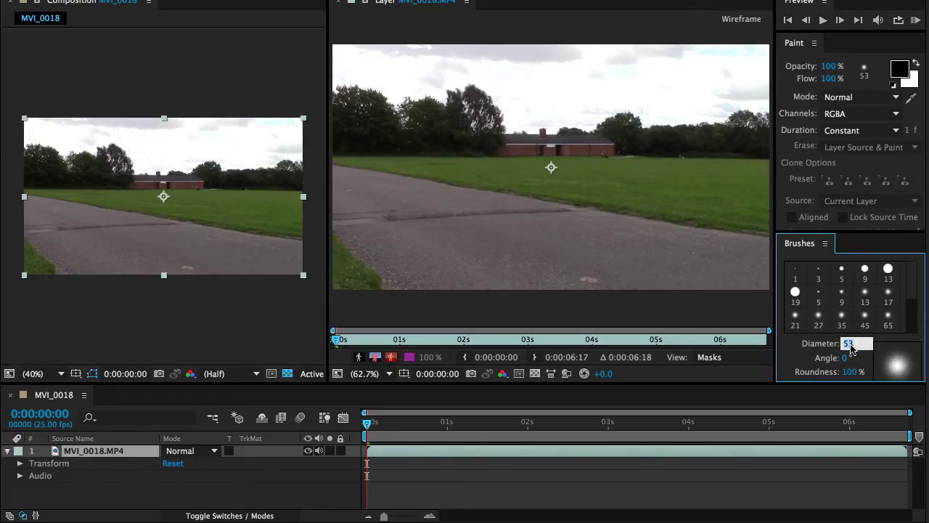
text(550)
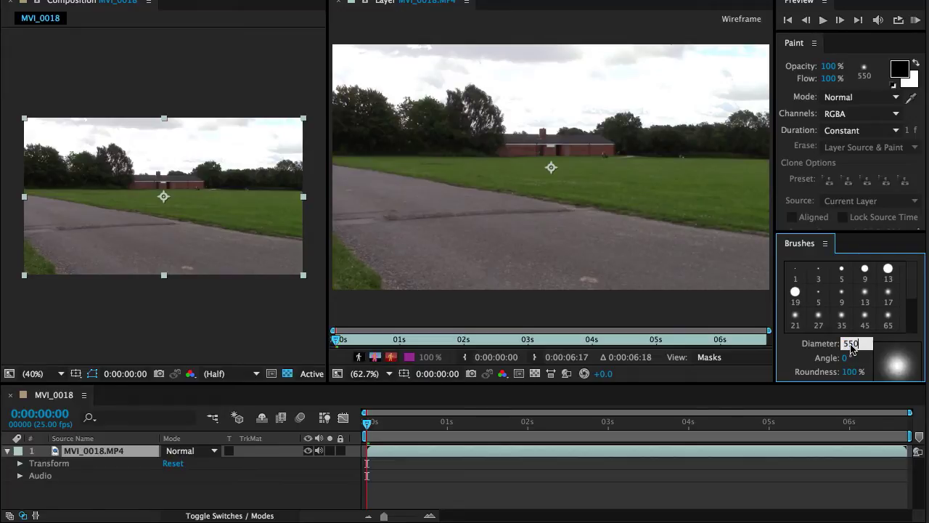
click(820, 347)
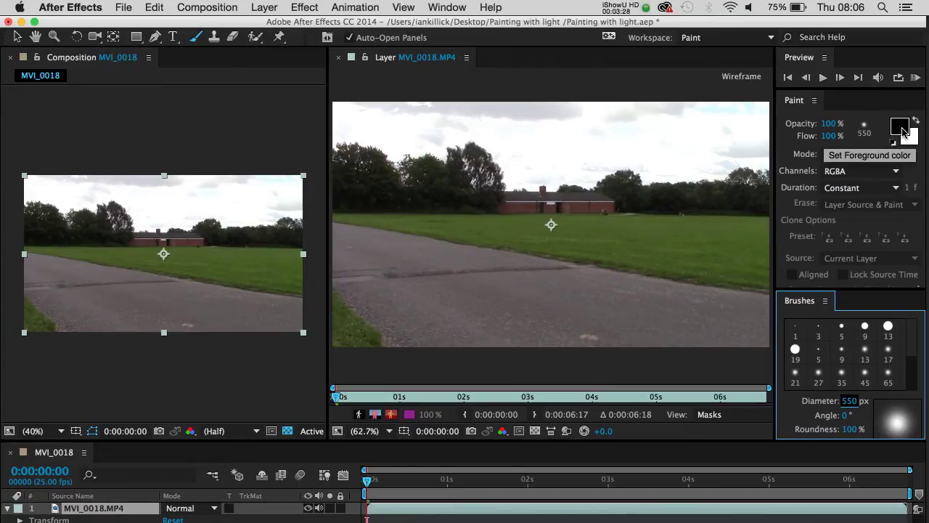
- Set the foreground paint colour to bright yellow (FFF700)
click(902, 127)
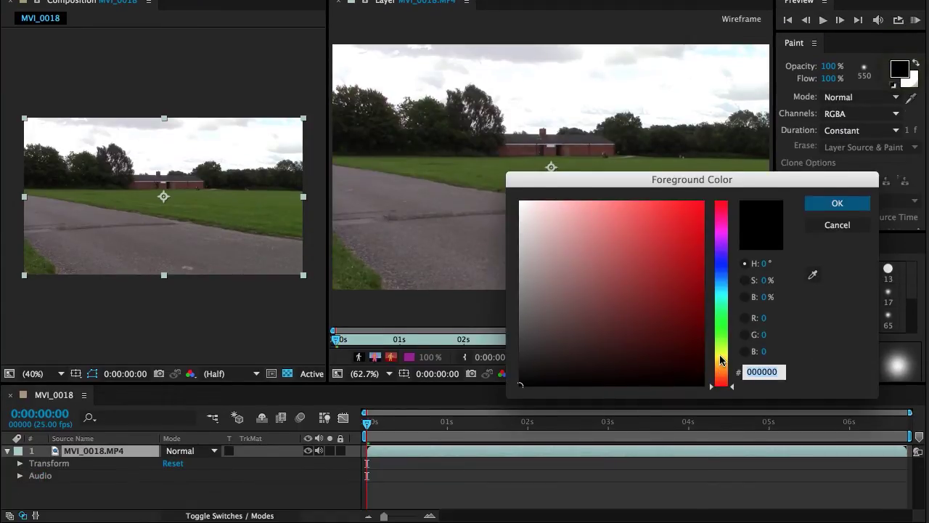
click(721, 353)
click(702, 203)
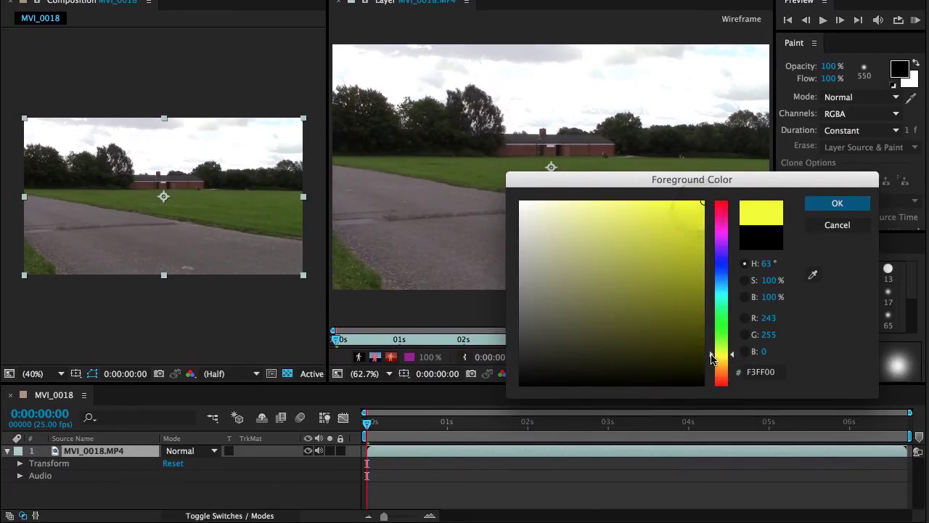
click(711, 389)
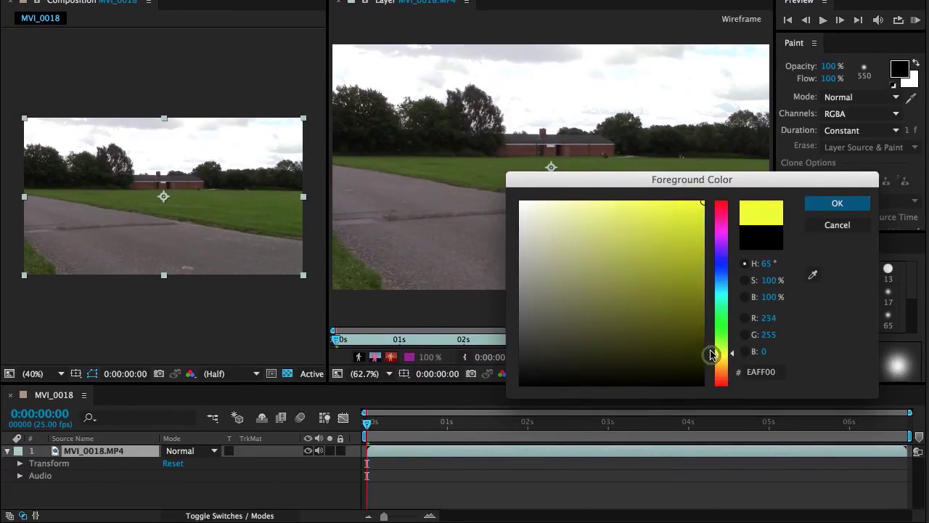
click(712, 357)
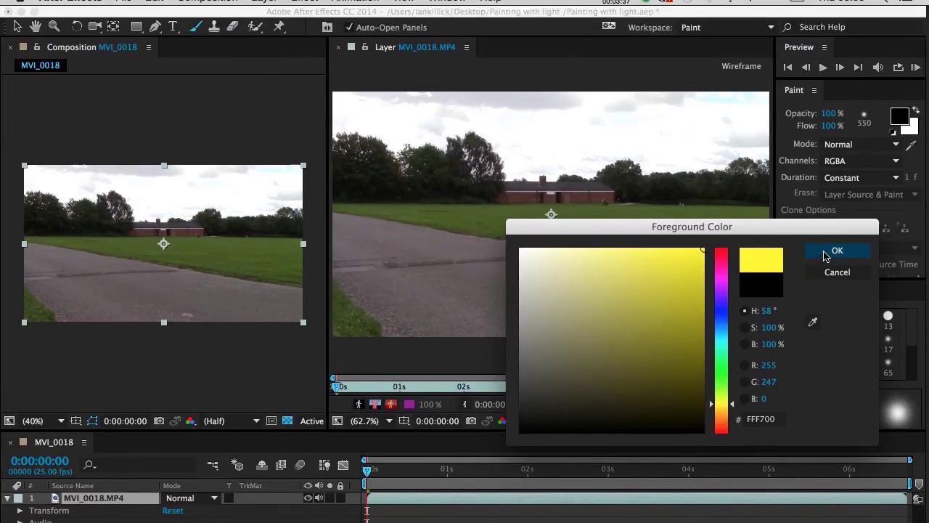
click(831, 204)
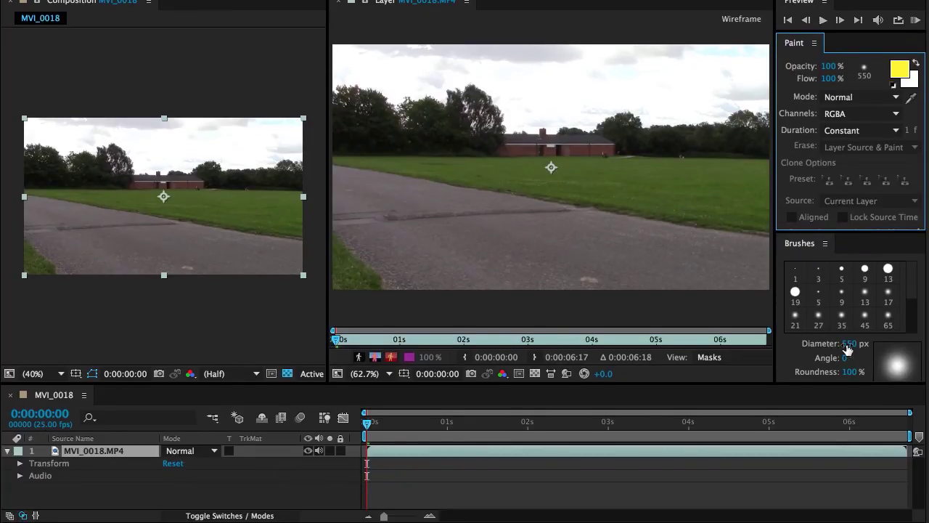
- Set the brush diameter to 615 px and paint a yellow stroke across the sky
click(849, 401)
drag(847, 344, 855, 346)
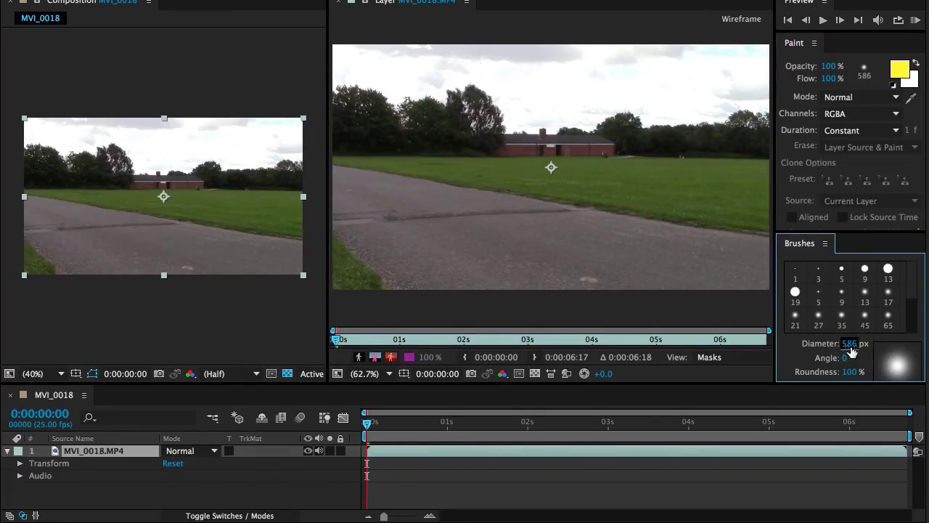
click(855, 346)
text(615)
key(Return)
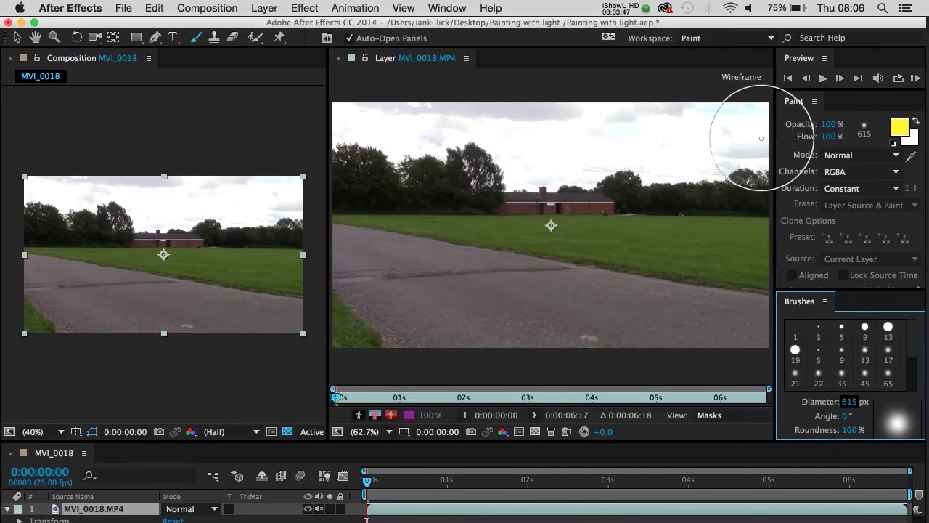
mouse_move(761, 138)
mouse_down()
mouse_move(450, 155)
mouse_move(407, 142)
mouse_move(363, 156)
mouse_move(259, 128)
mouse_move(256, 139)
mouse_up()
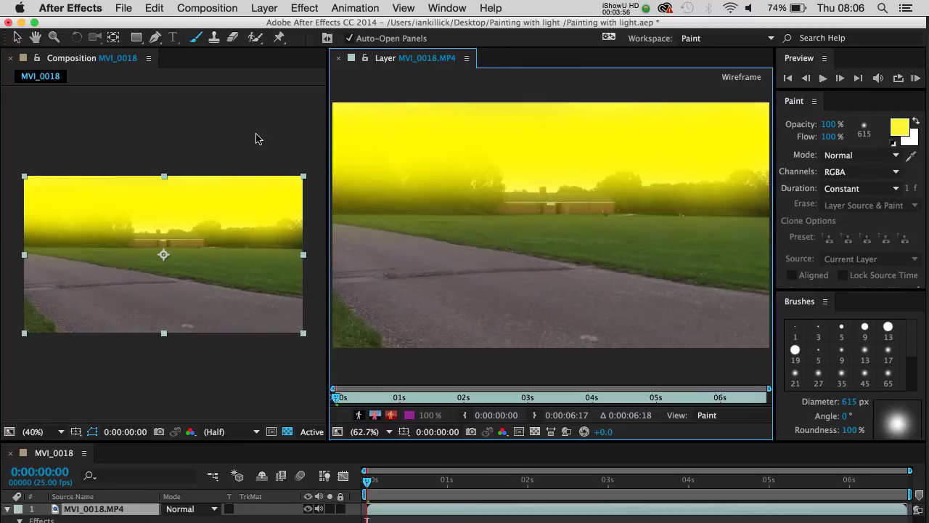
- Return to the Selection tool, select the footage layer and widen the composition and timeline panels
click(17, 40)
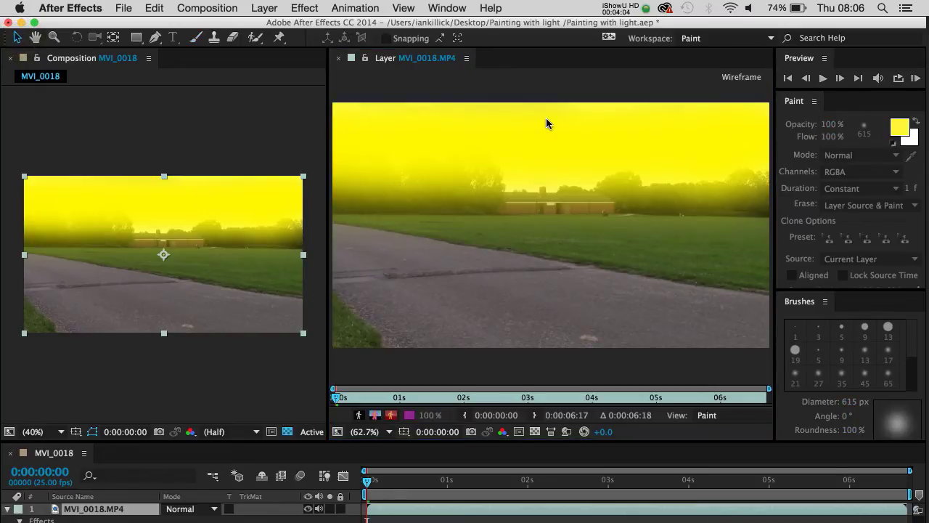
click(136, 136)
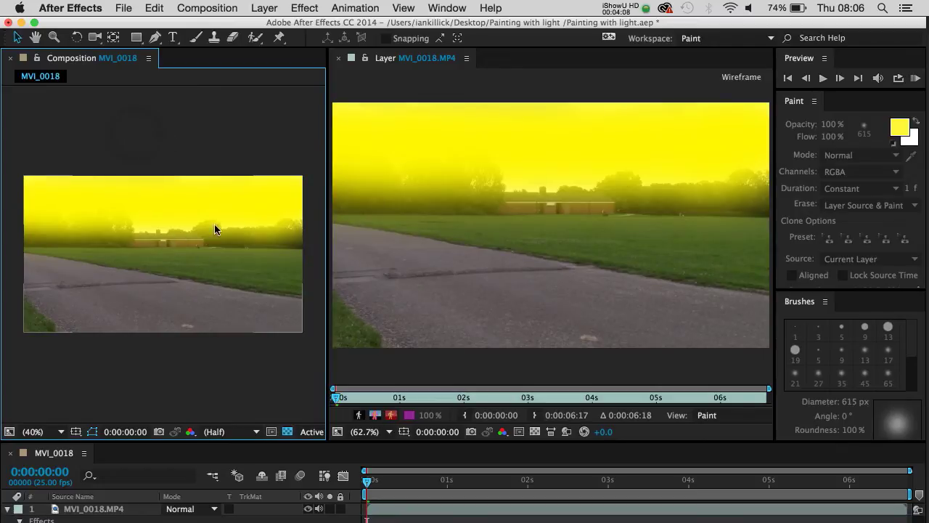
click(164, 211)
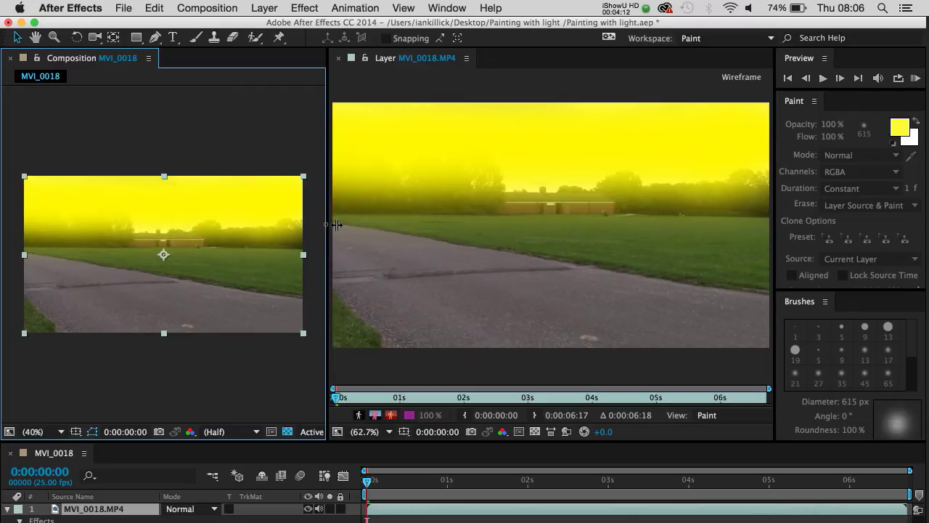
drag(326, 225, 349, 225)
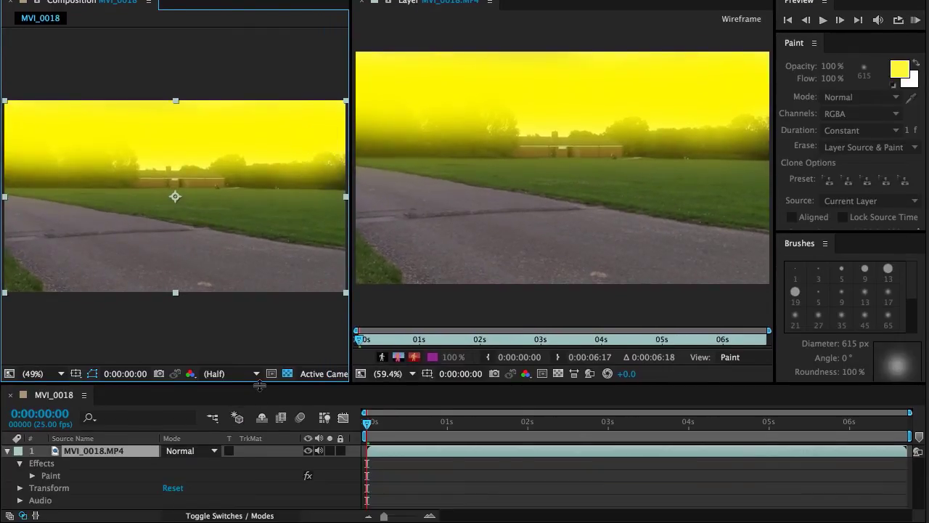
drag(260, 384, 260, 365)
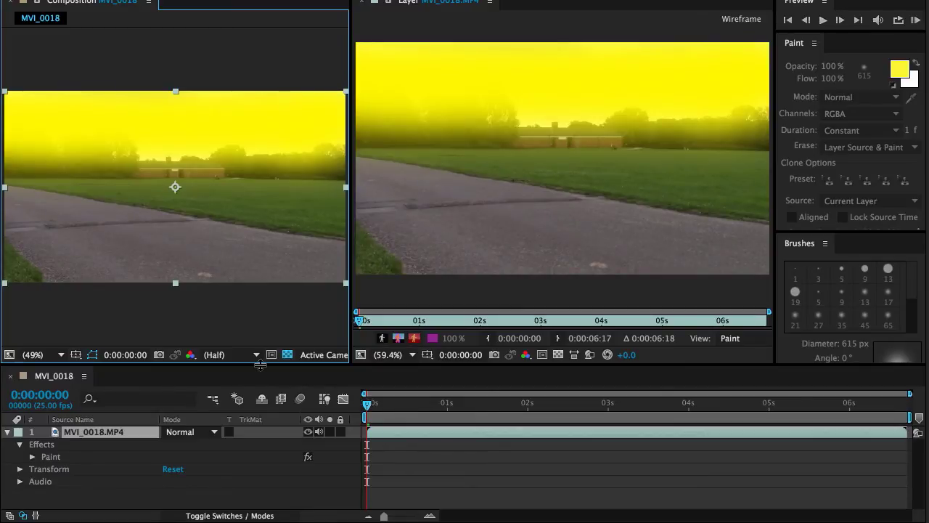
- Expand the layer's Effects > Paint group and select the Brush 1 stroke
click(7, 432)
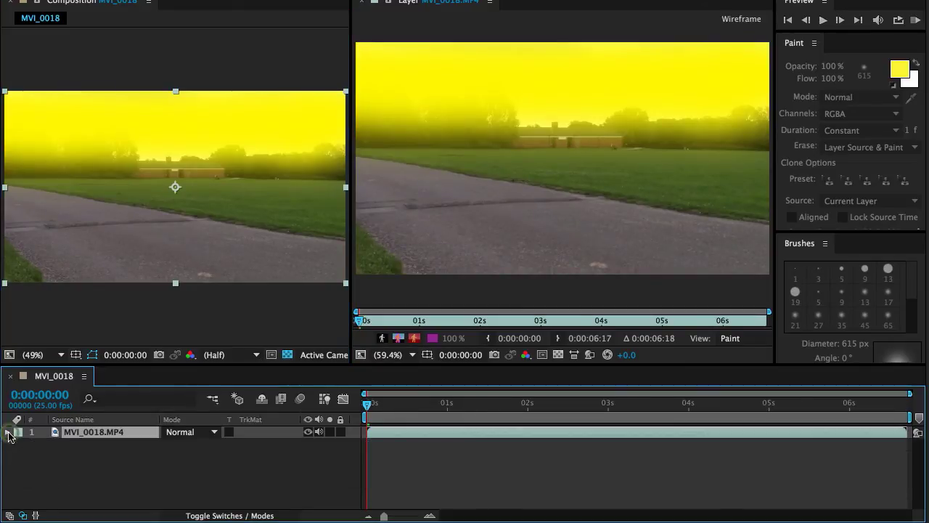
click(8, 432)
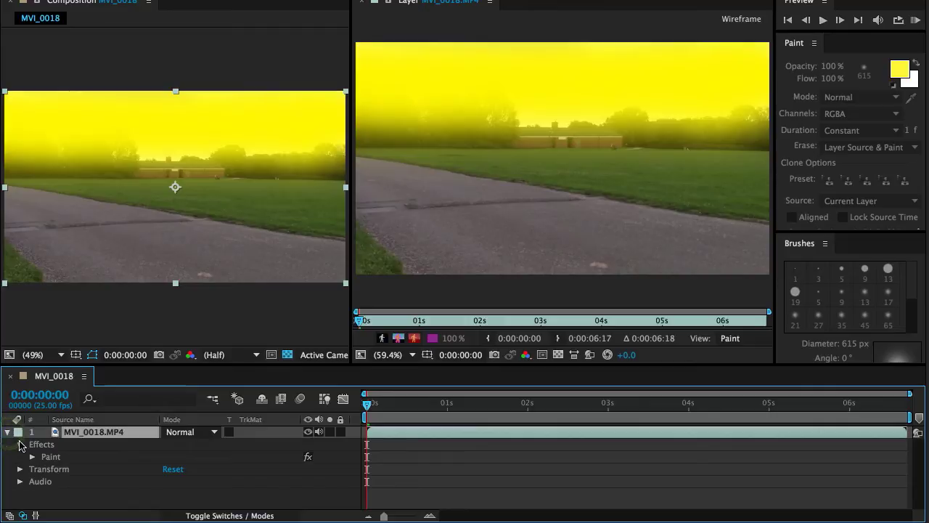
click(19, 444)
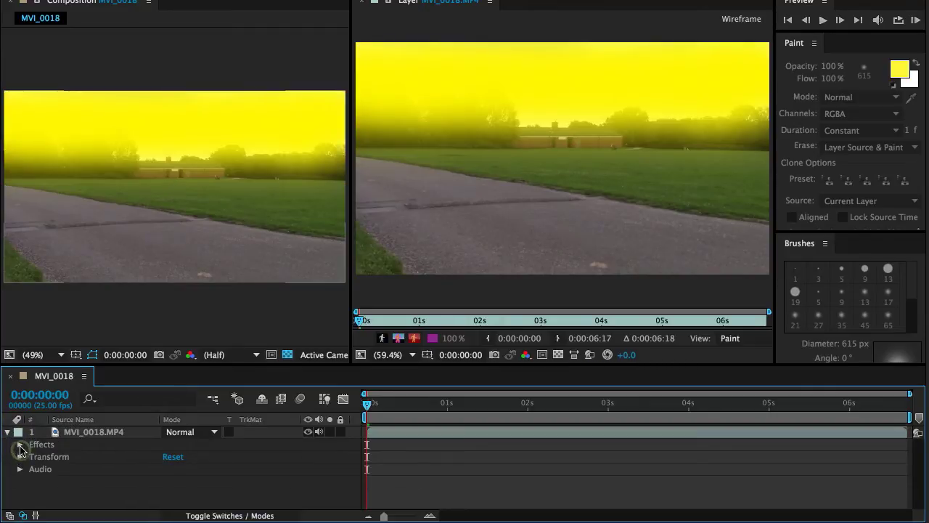
click(20, 445)
click(32, 457)
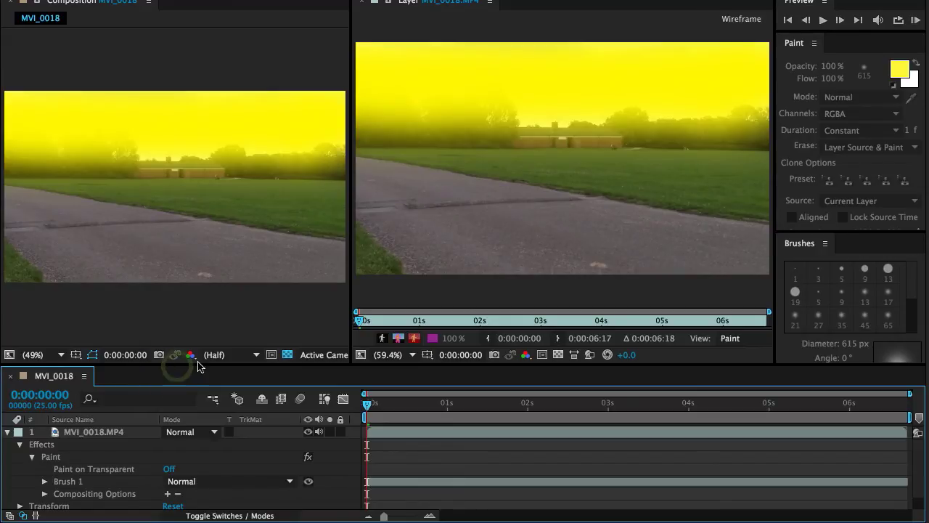
drag(194, 365, 194, 317)
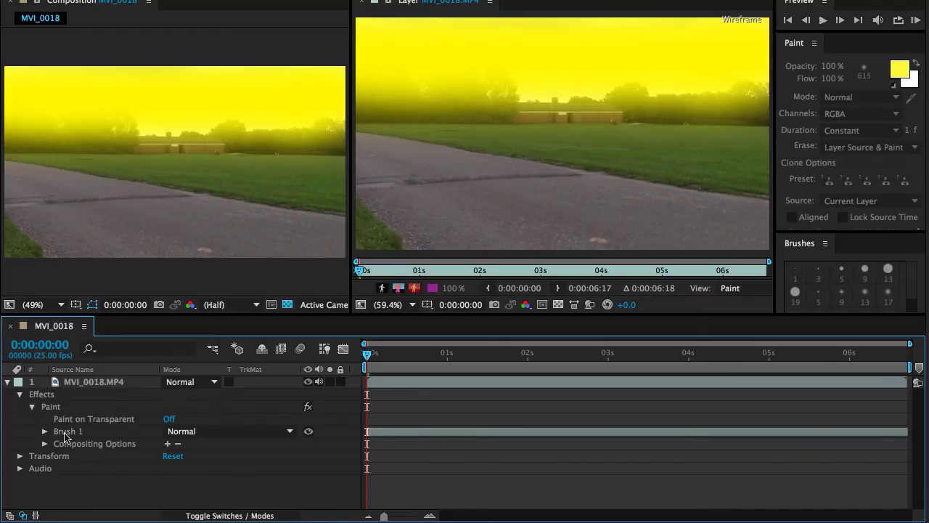
click(76, 434)
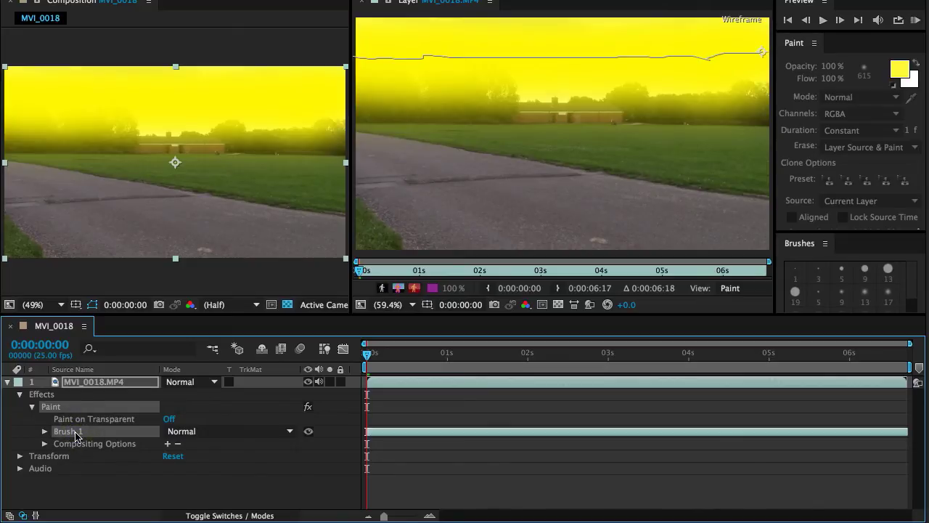
- Rename Brush 1 to 'Yellow' and change its blend mode from Normal to Add
key(Return)
text(Yellow)
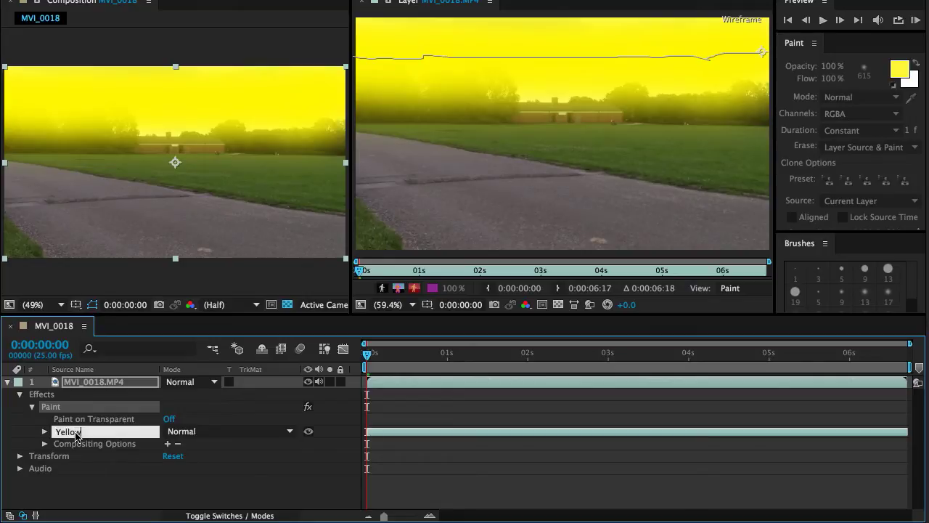
click(218, 492)
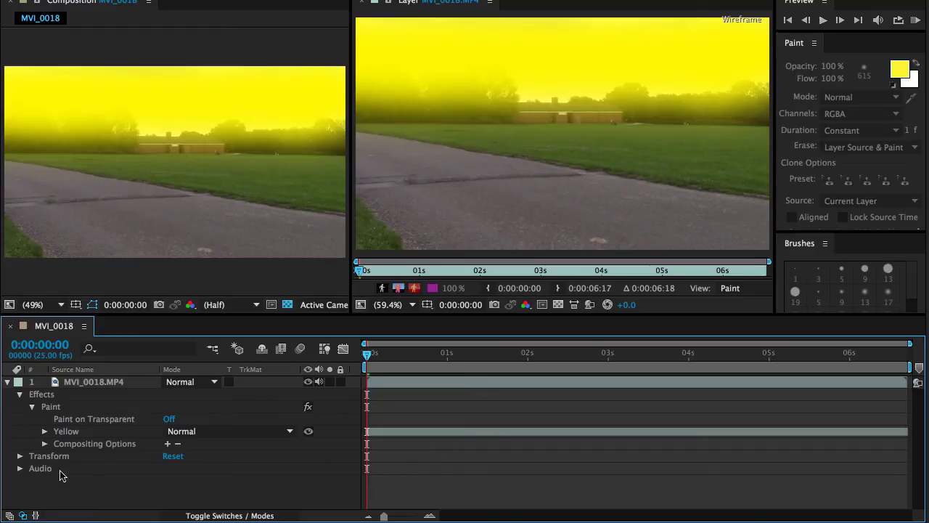
click(212, 434)
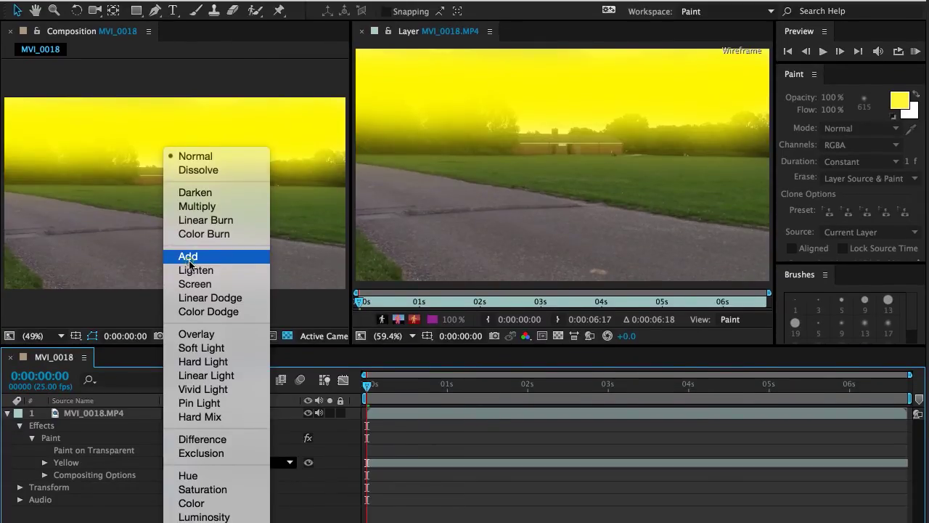
click(189, 259)
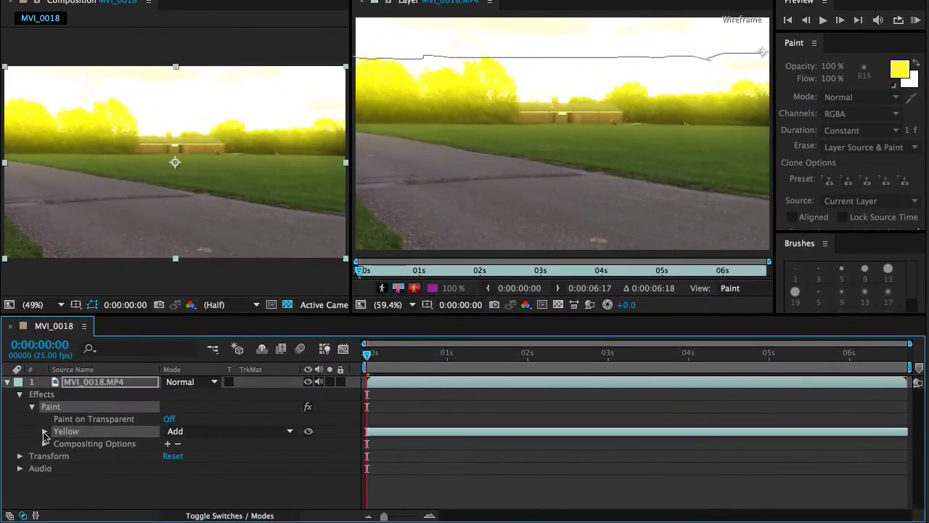
- Expand the Yellow stroke's Stroke Options and set its Opacity to 50%
click(43, 431)
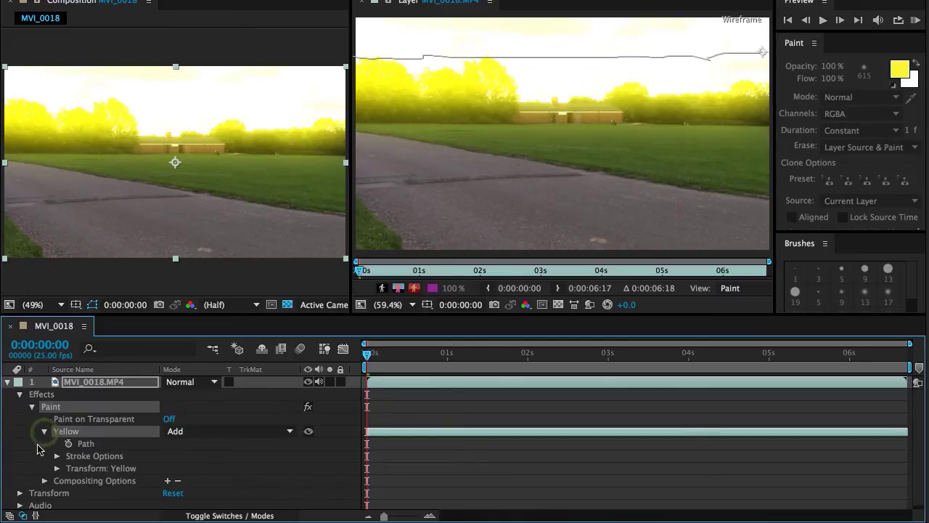
click(57, 456)
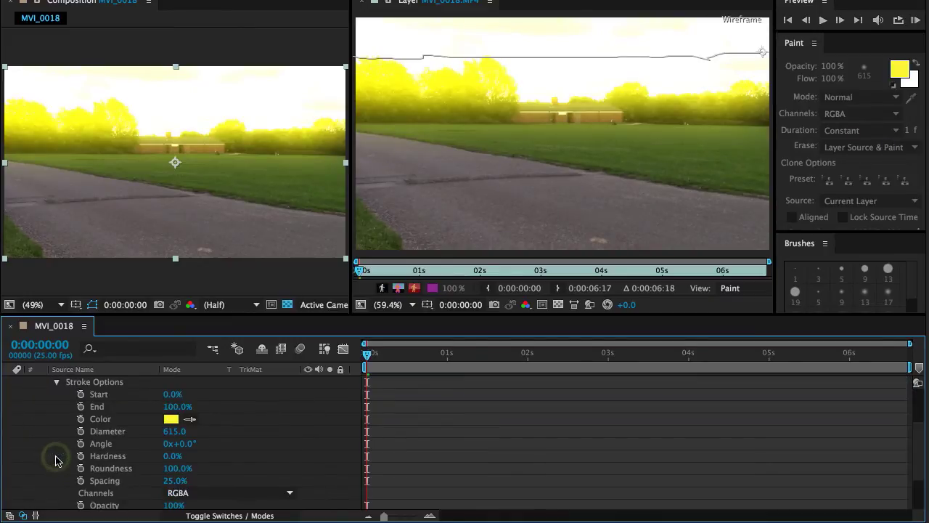
scroll(56, 460, down, 3)
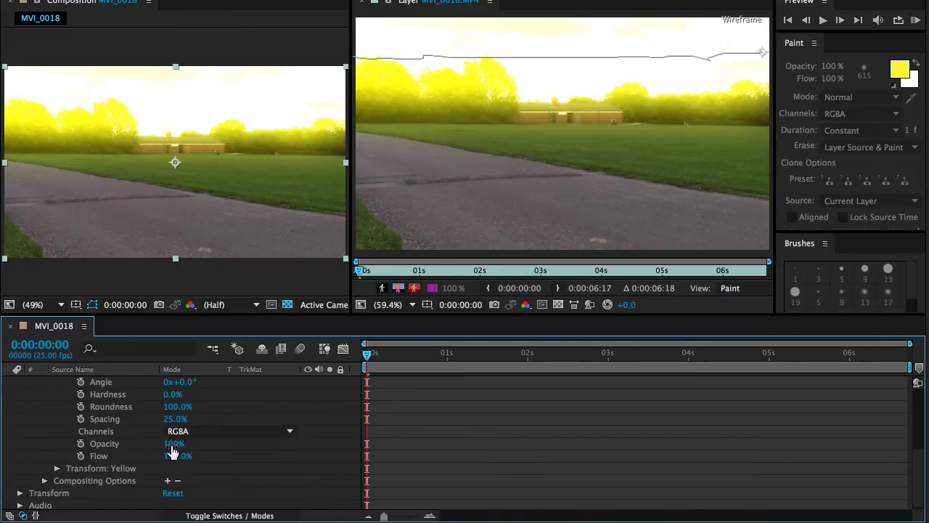
mouse_move(169, 444)
mouse_down()
mouse_move(138, 441)
mouse_move(167, 455)
mouse_move(148, 454)
mouse_move(166, 442)
mouse_move(152, 461)
mouse_move(177, 442)
mouse_up()
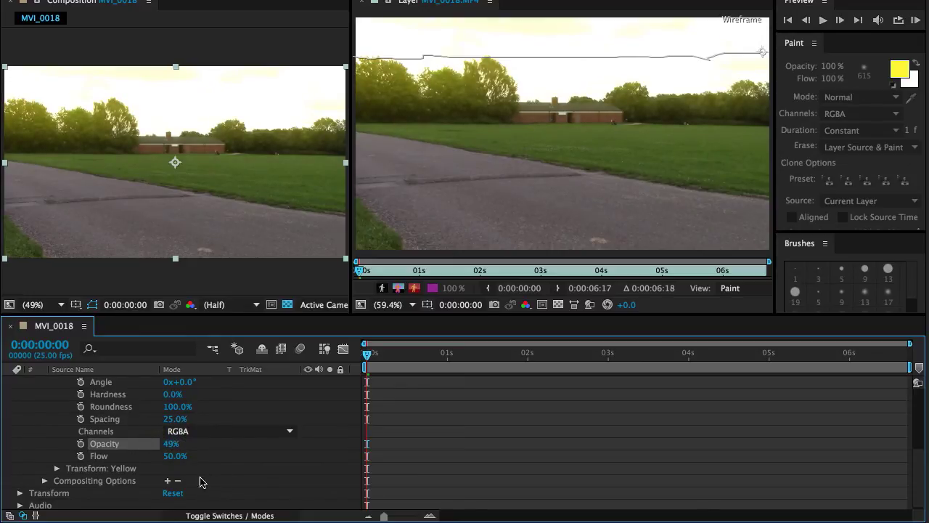
click(169, 443)
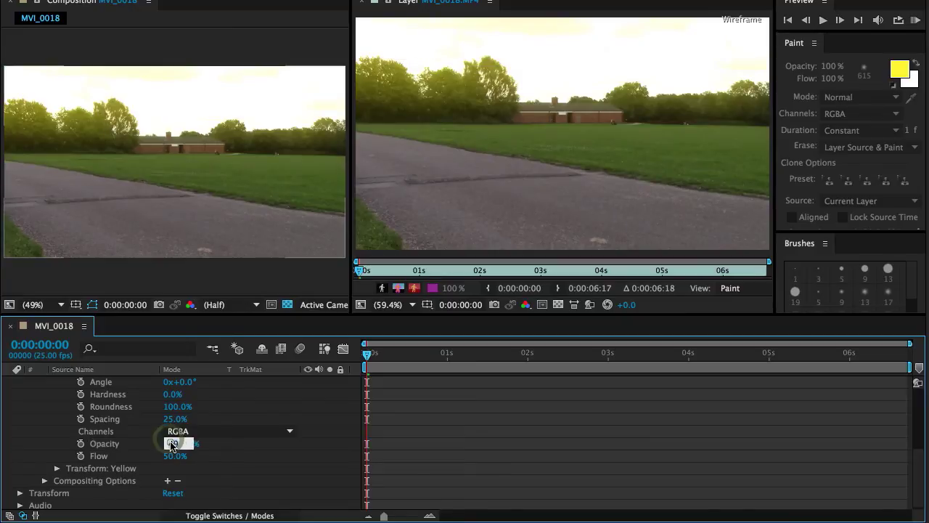
text(50)
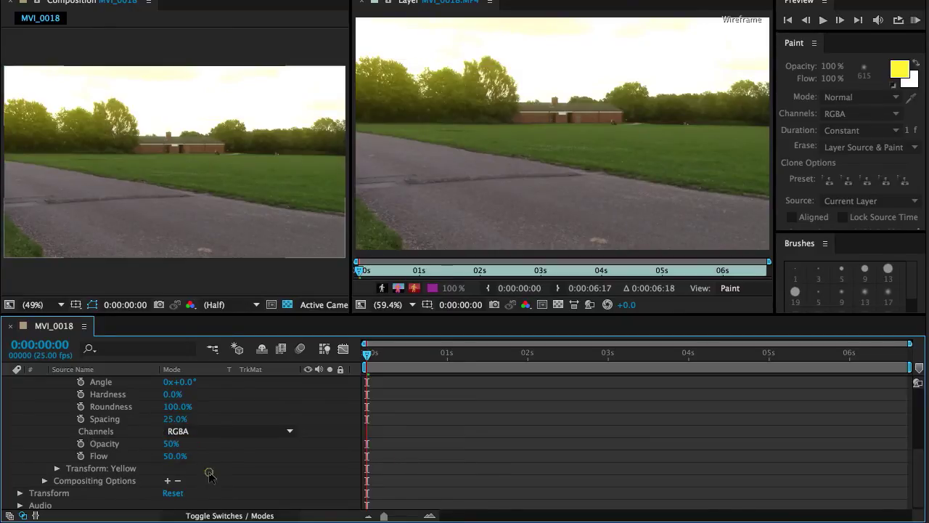
click(207, 472)
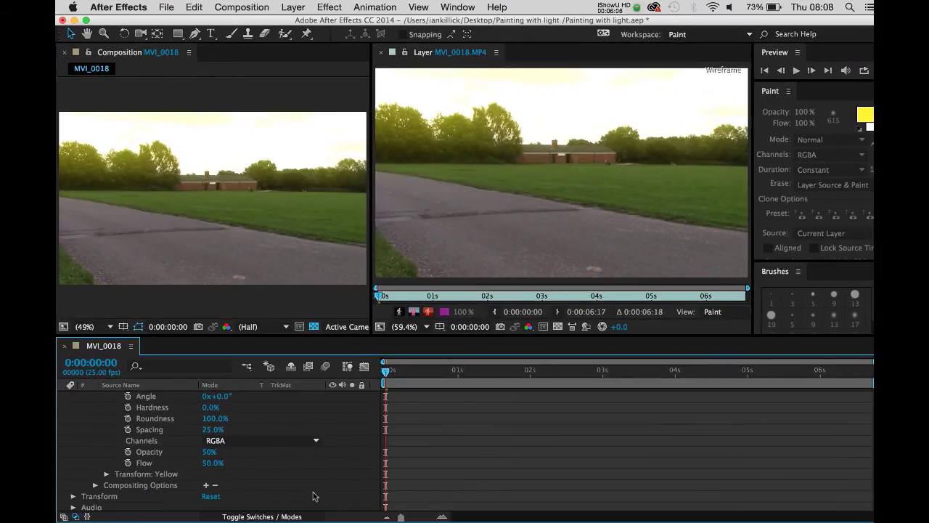
- Verify the Yellow stroke stays in Add mode and check the Paint panel opacity
scroll(94, 438, up, 5)
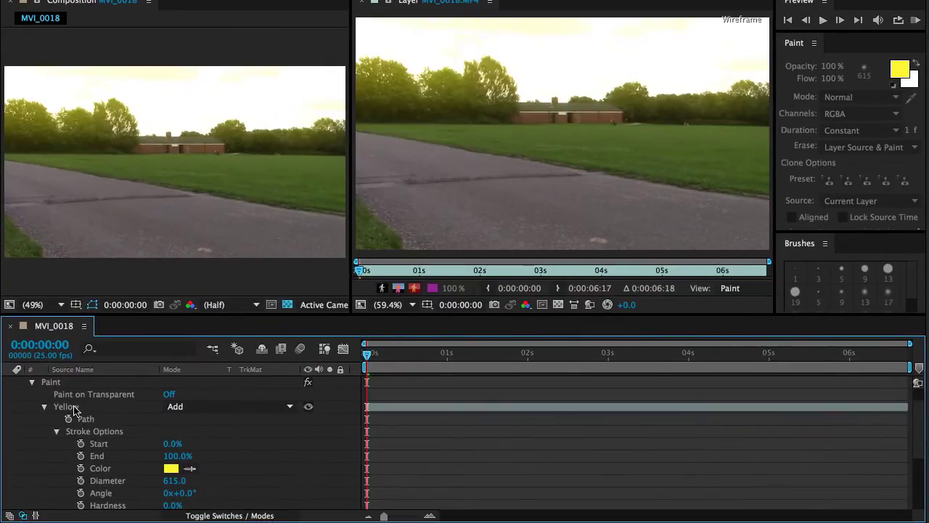
click(77, 415)
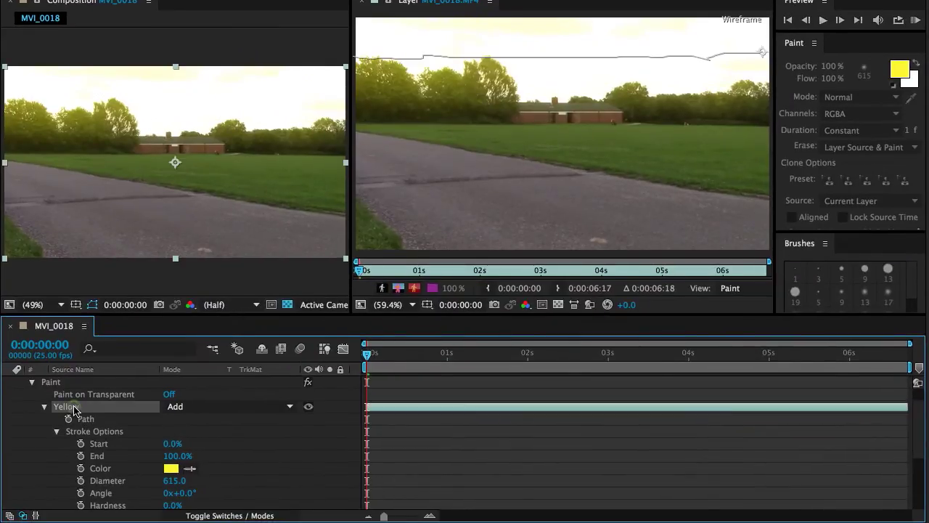
click(194, 409)
click(305, 454)
scroll(304, 454, down, 3)
scroll(166, 452, down, 3)
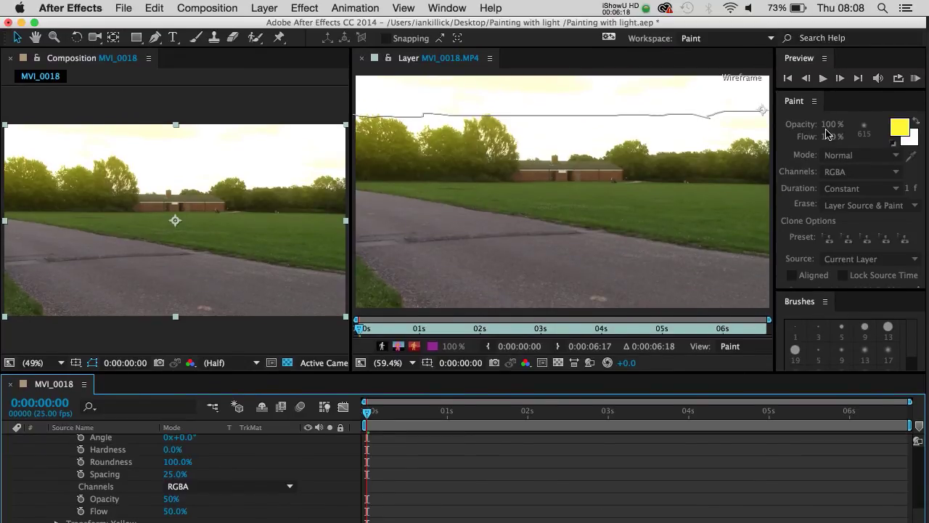
click(816, 126)
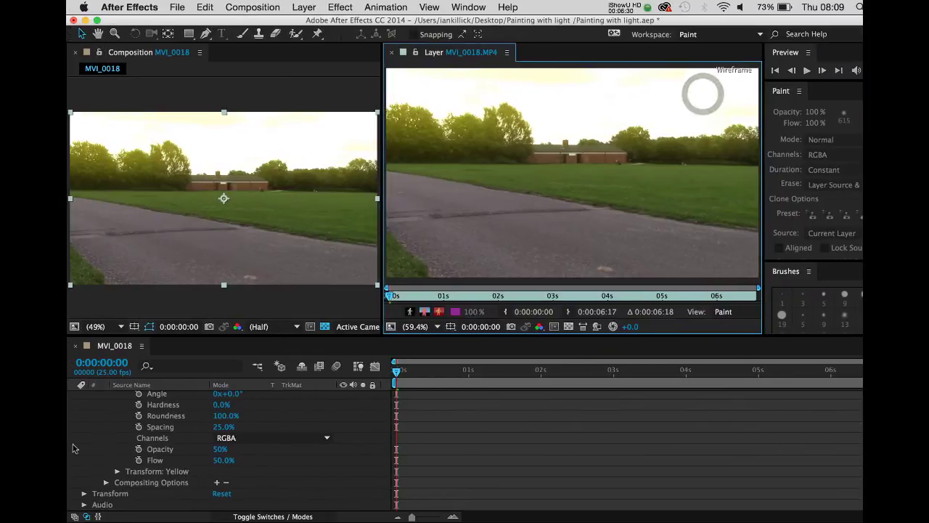
- Collapse the Yellow stroke's Stroke Options and properties, then deselect the stroke and layer
scroll(73, 448, up, 5)
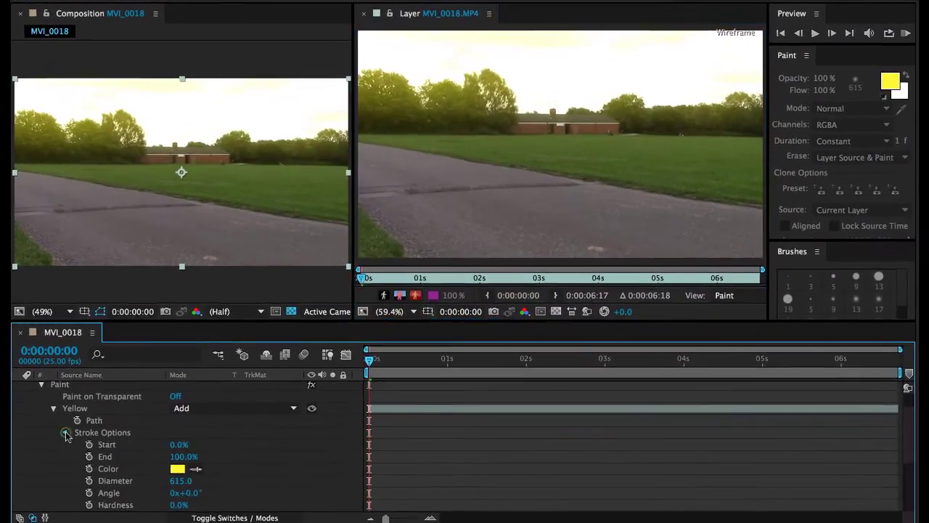
click(105, 439)
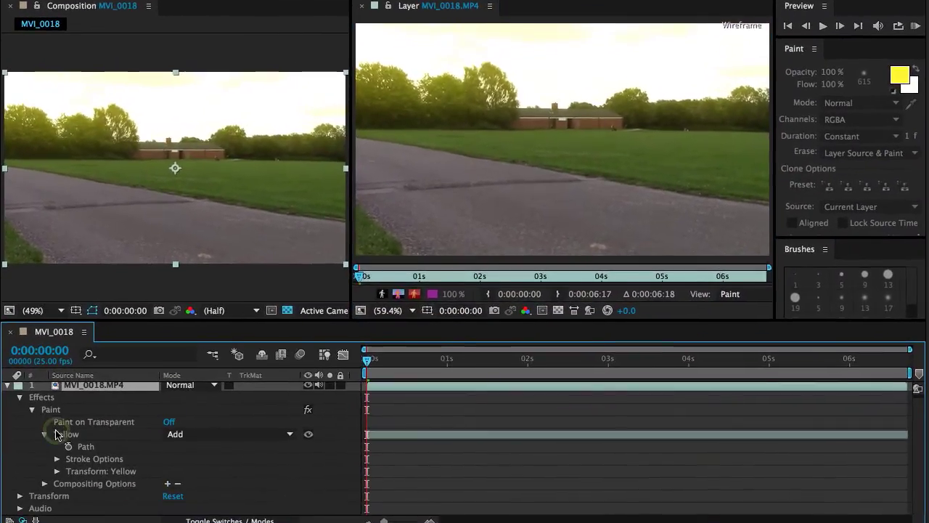
click(44, 431)
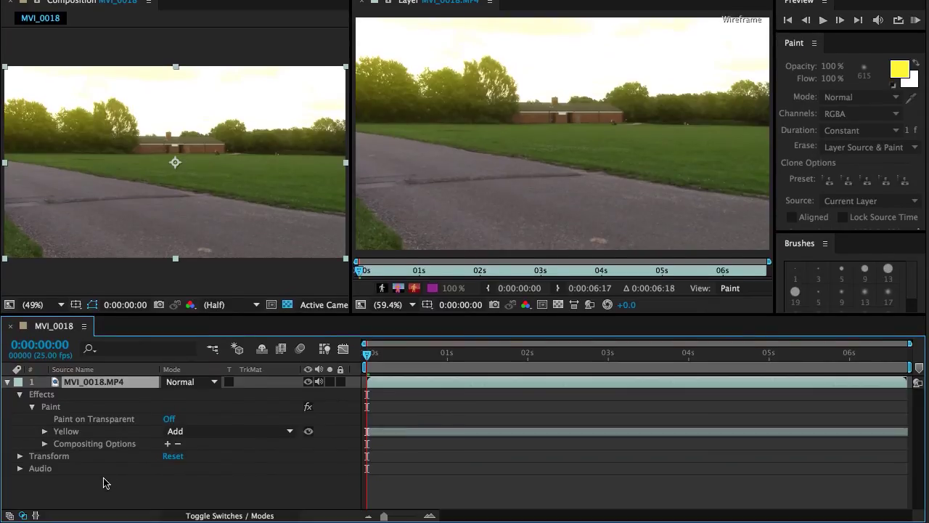
click(70, 437)
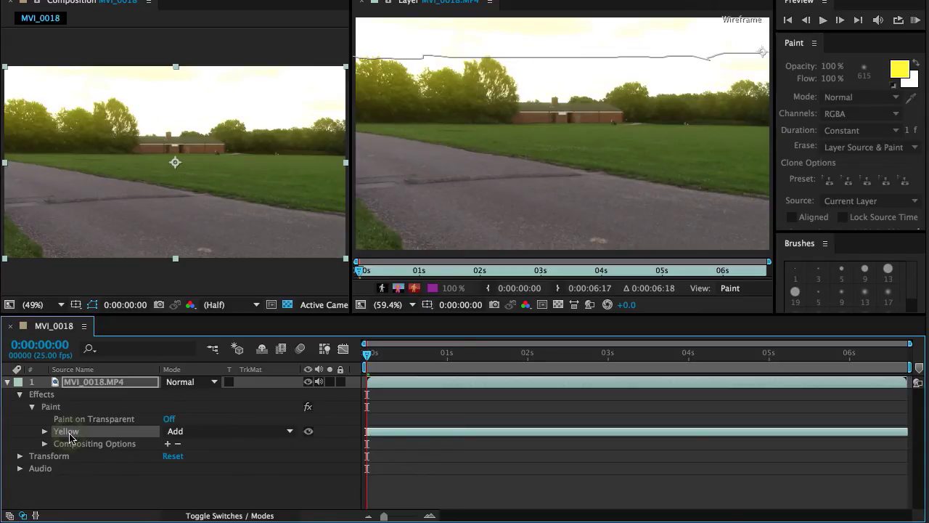
click(101, 473)
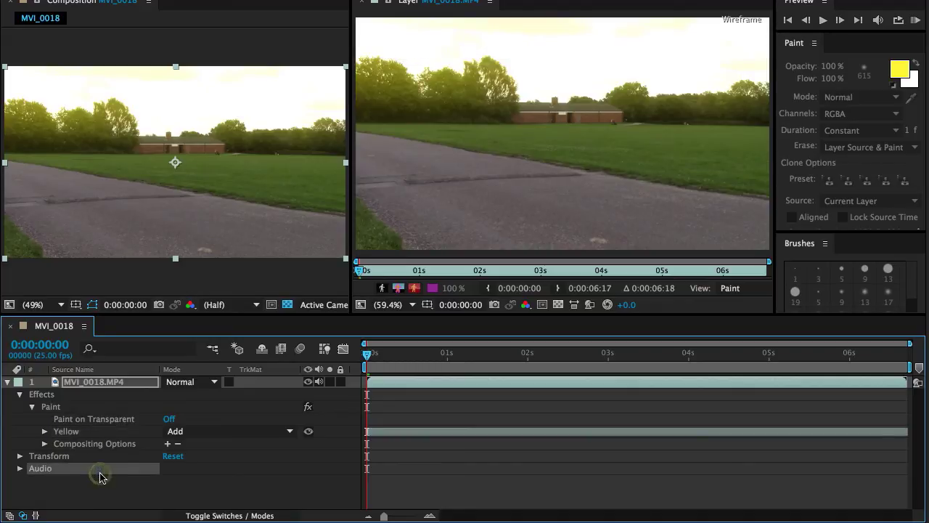
click(221, 412)
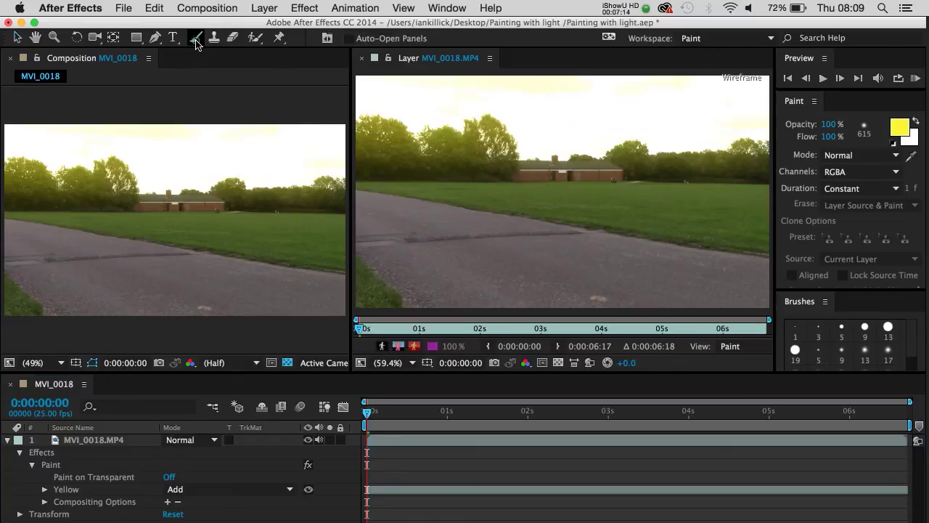
- With the Brush tool active, set the foreground paint colour to pure red (FF0000)
click(196, 40)
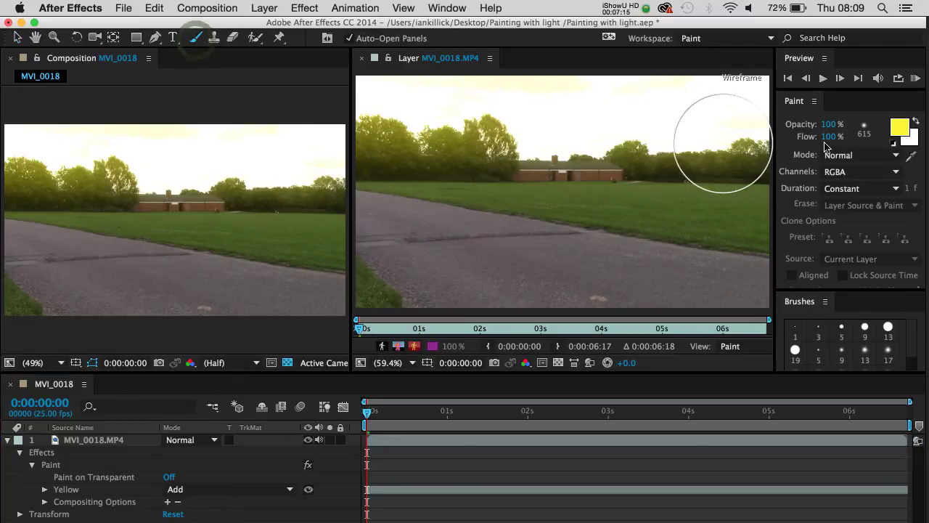
click(899, 129)
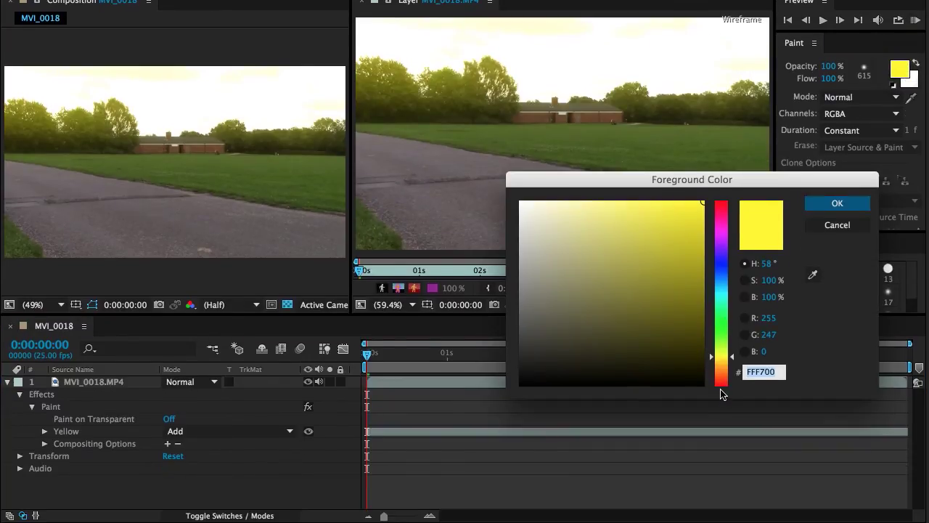
click(723, 385)
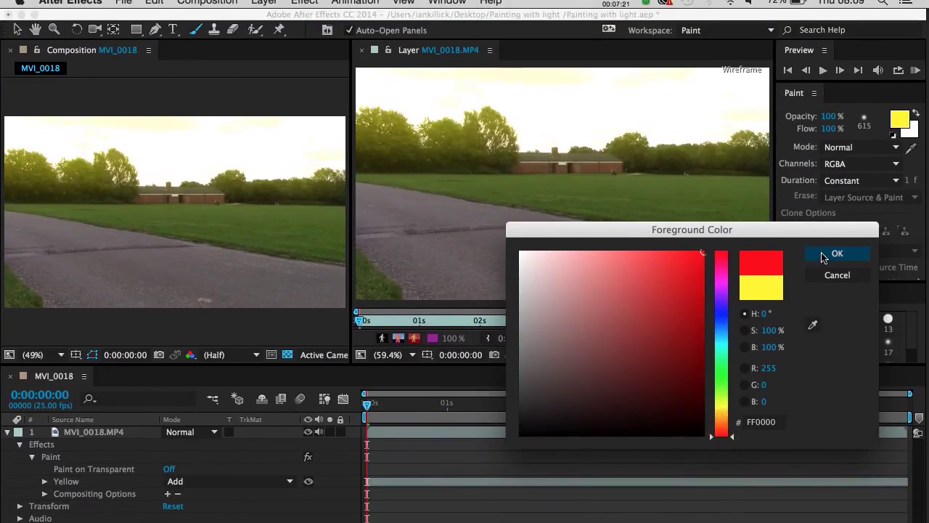
click(837, 207)
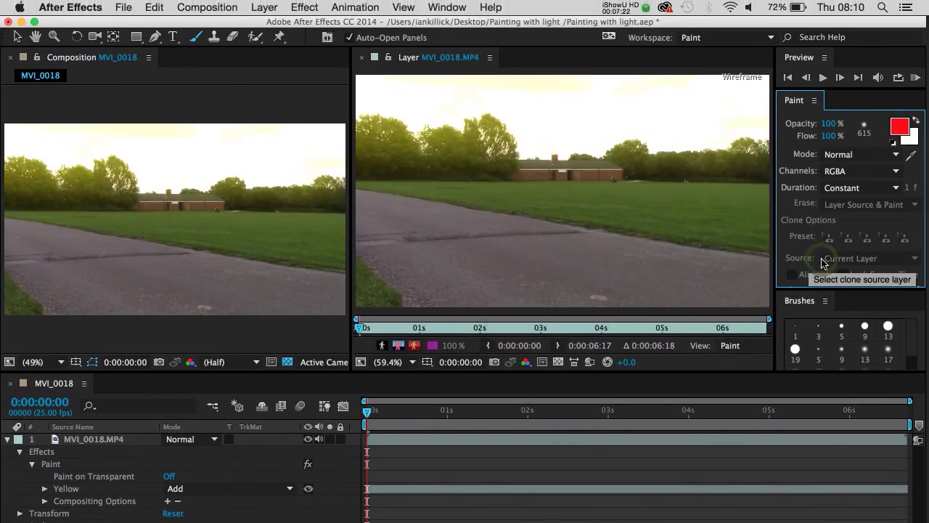
- Keep Normal blending for new strokes and set their opacity to 23
click(831, 157)
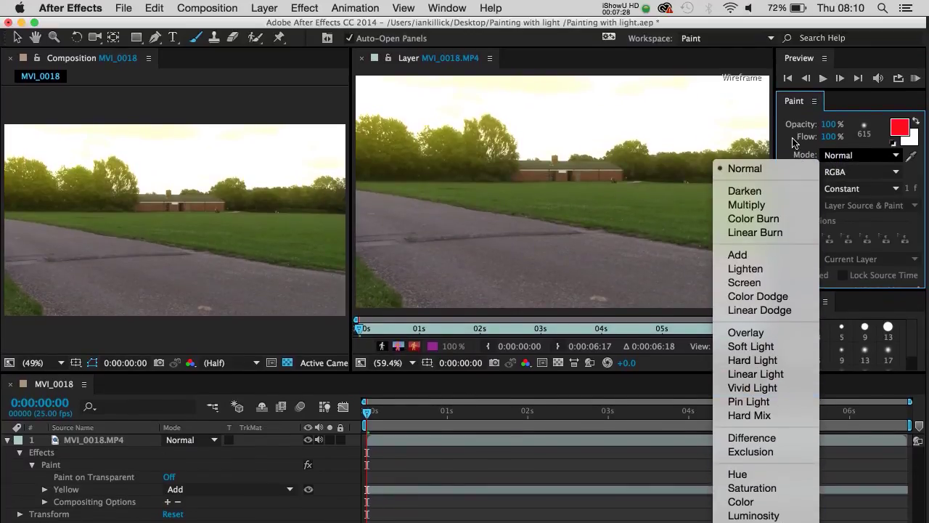
click(792, 80)
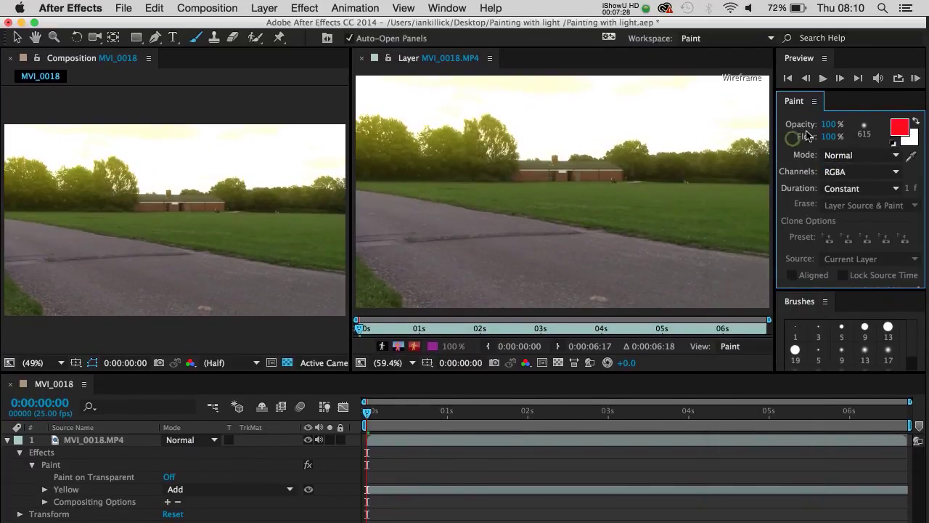
click(829, 124)
text(23)
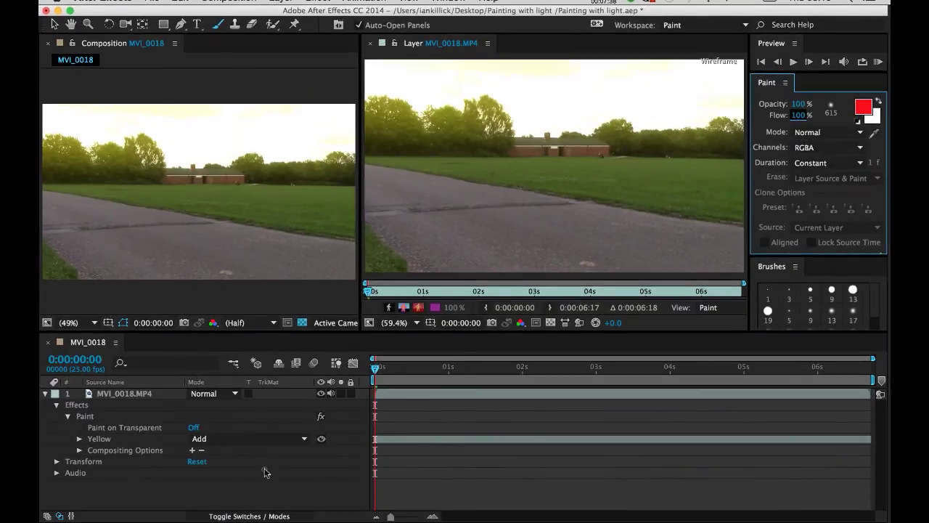
- Paint a red stroke across the sky and rename it Red
click(264, 473)
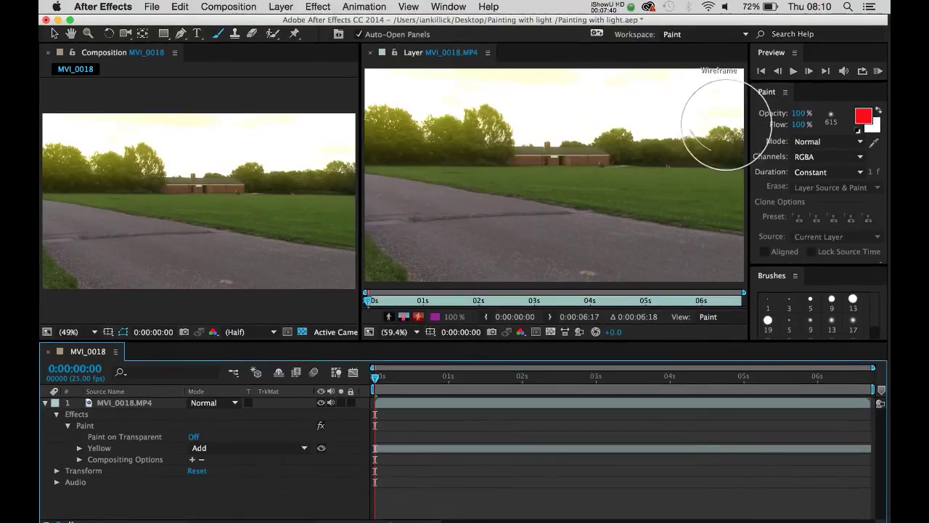
mouse_move(733, 99)
mouse_down()
mouse_move(400, 110)
mouse_move(291, 97)
mouse_move(259, 113)
mouse_up()
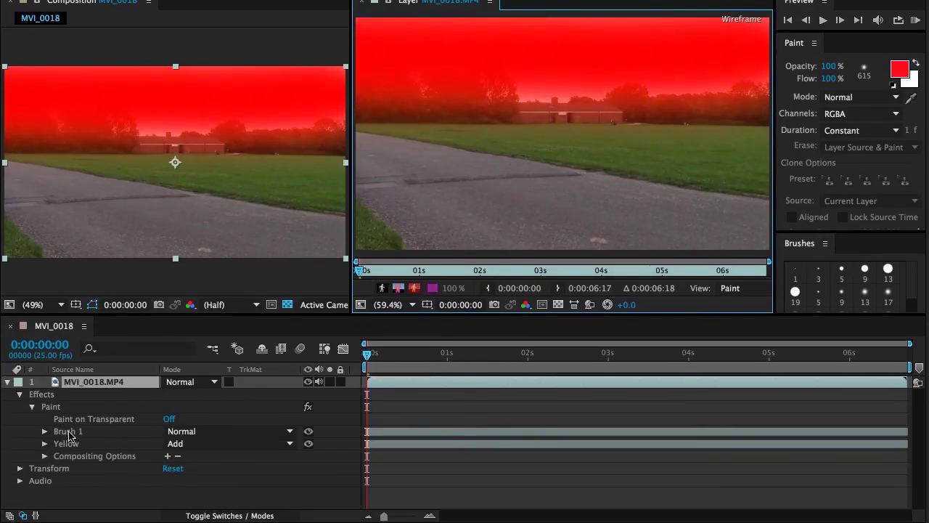
click(69, 432)
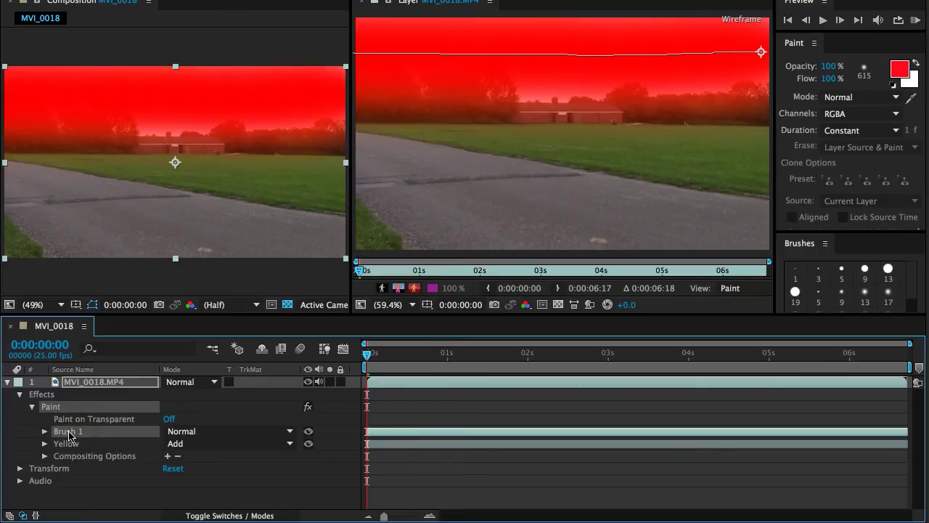
key(Return)
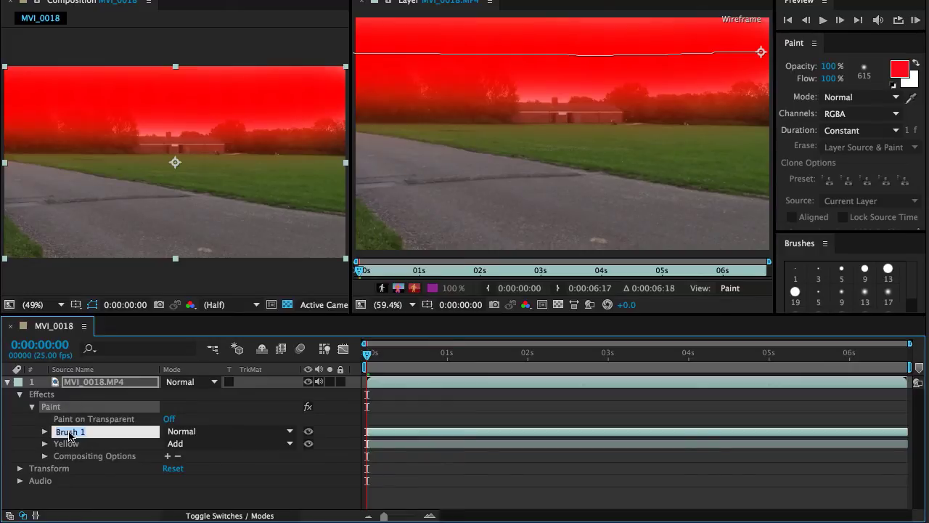
click(214, 494)
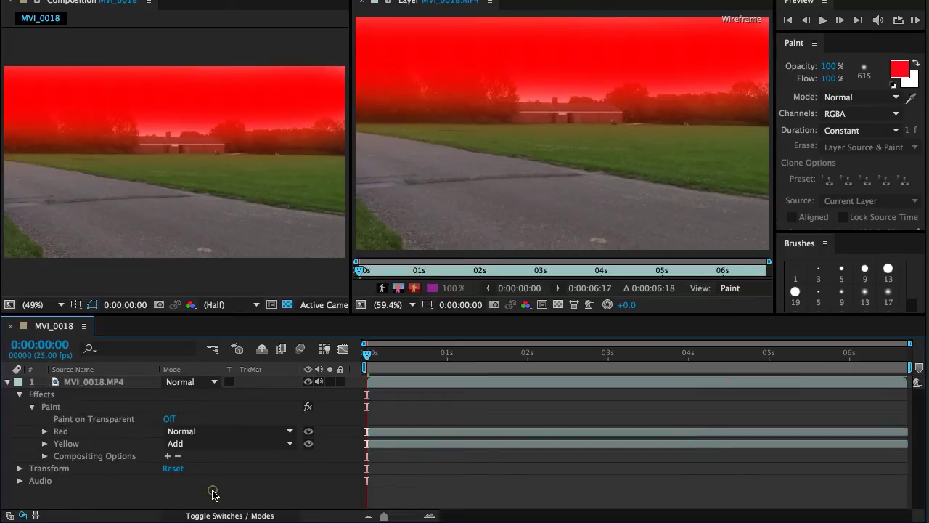
- Lower the Red stroke's Opacity to 51% and Flow to 69%
click(45, 432)
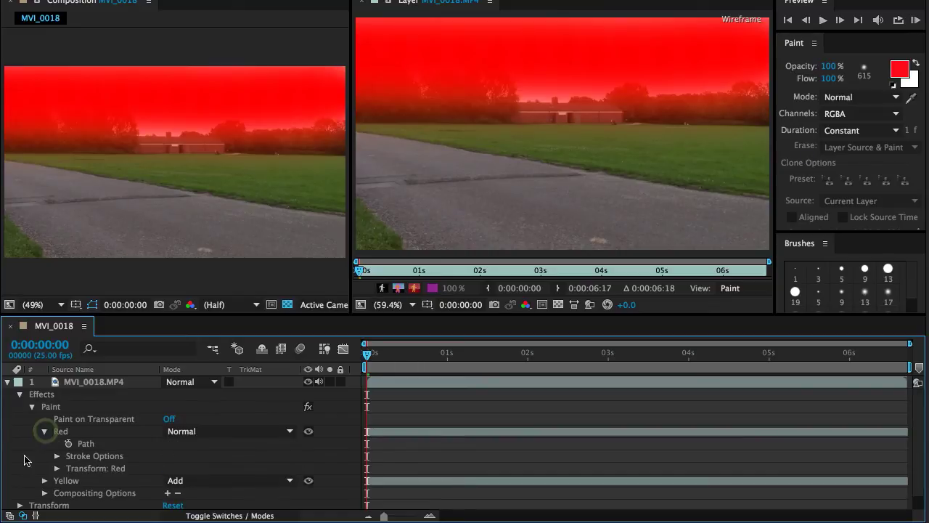
click(56, 457)
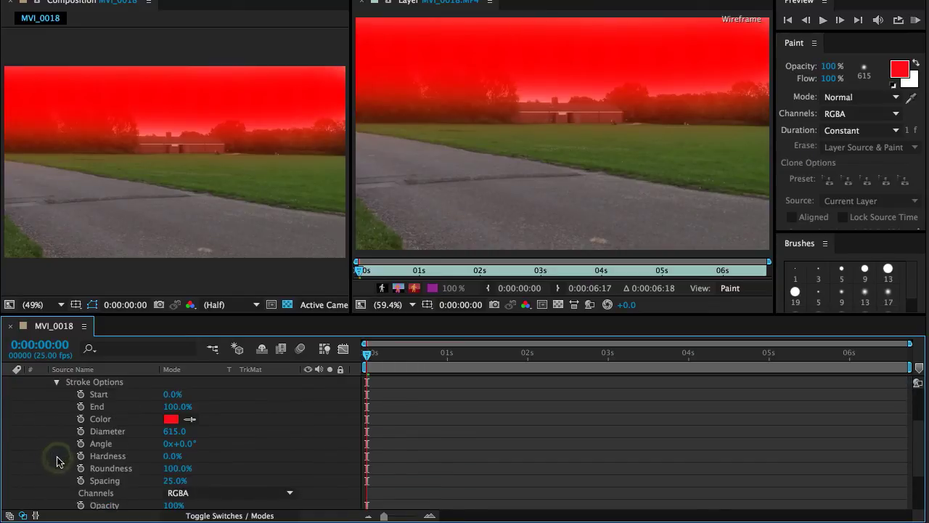
scroll(58, 461, down, 2)
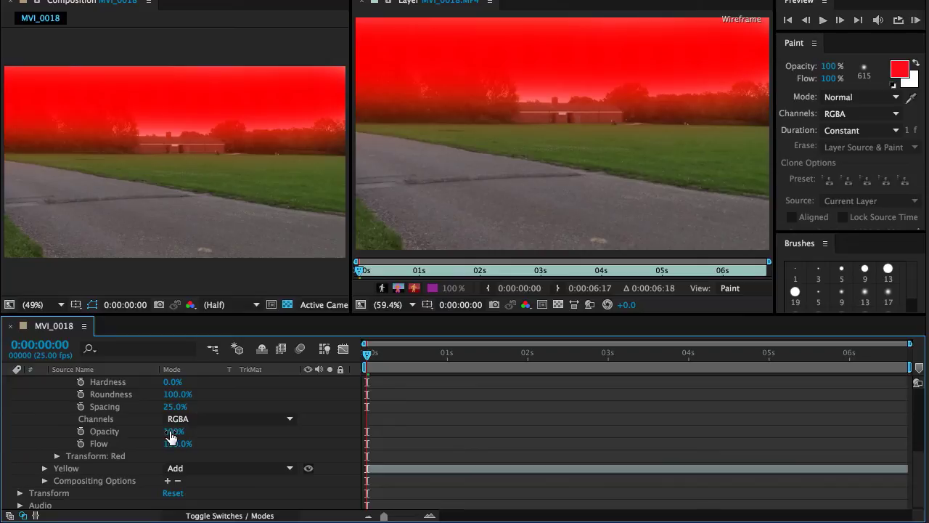
mouse_move(171, 436)
mouse_down()
mouse_move(138, 431)
mouse_move(131, 487)
mouse_up()
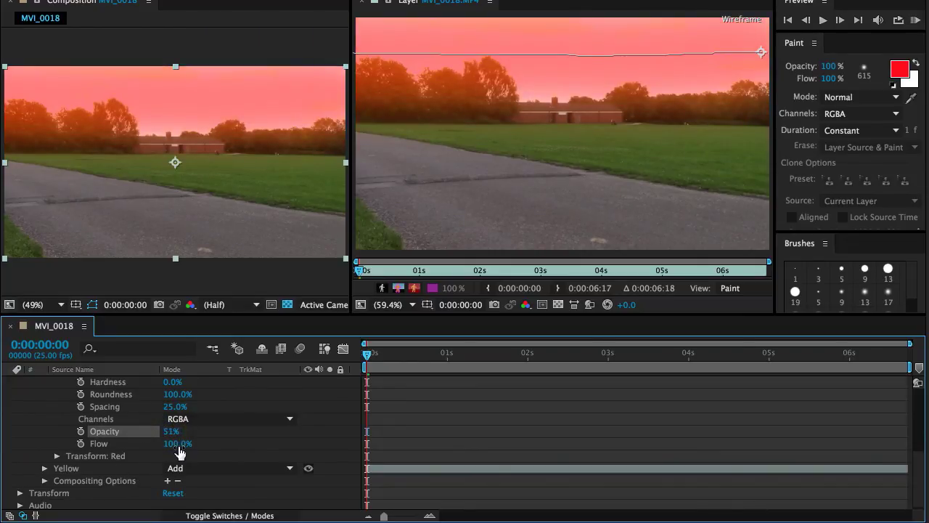
drag(180, 452, 158, 440)
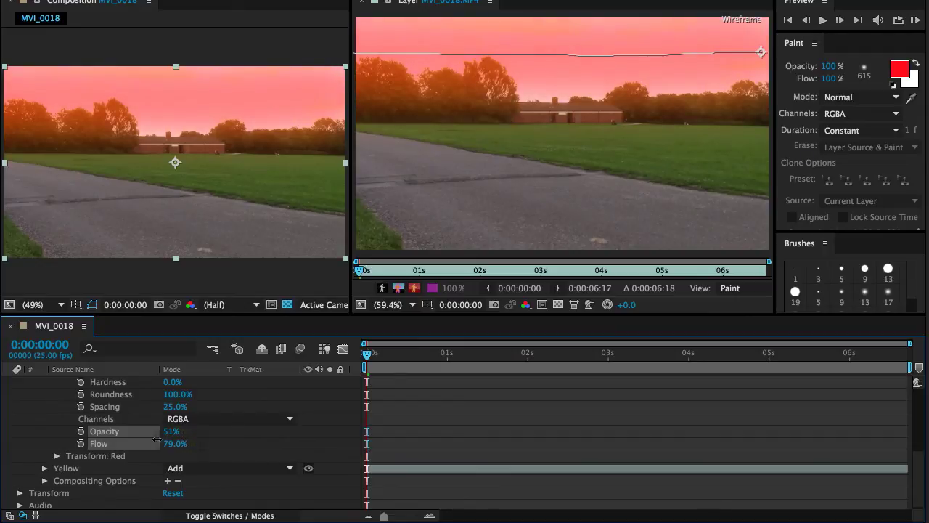
click(221, 448)
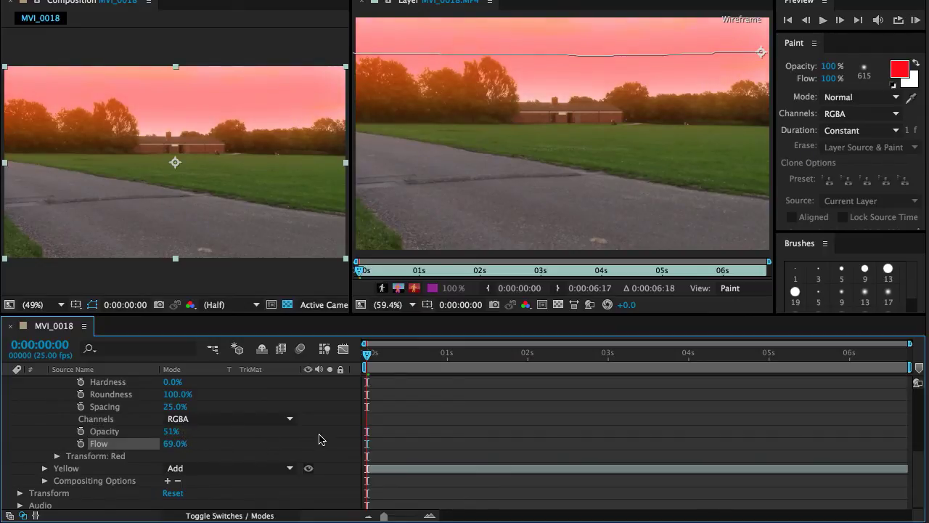
scroll(319, 439, up, 4)
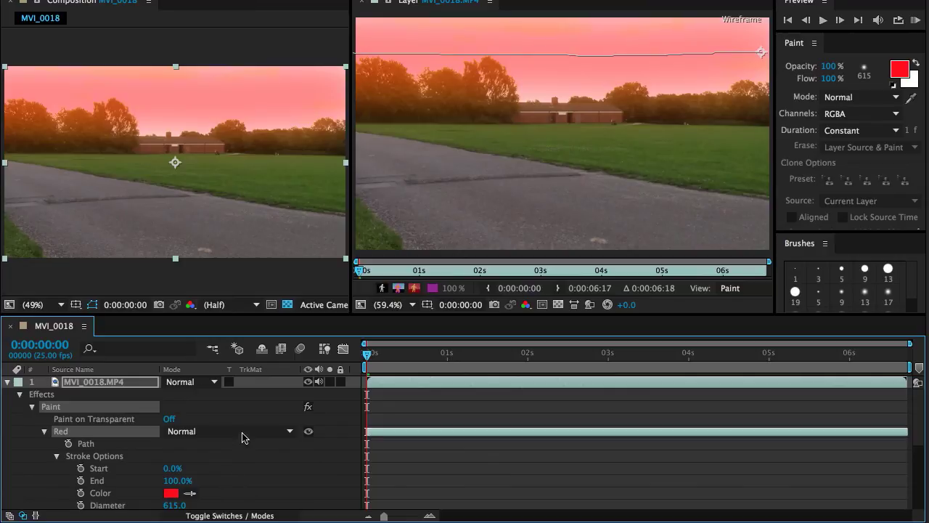
- Compare Hard Light, Multiply and Linear Light on the Red stroke, settling on Hard Light
click(243, 433)
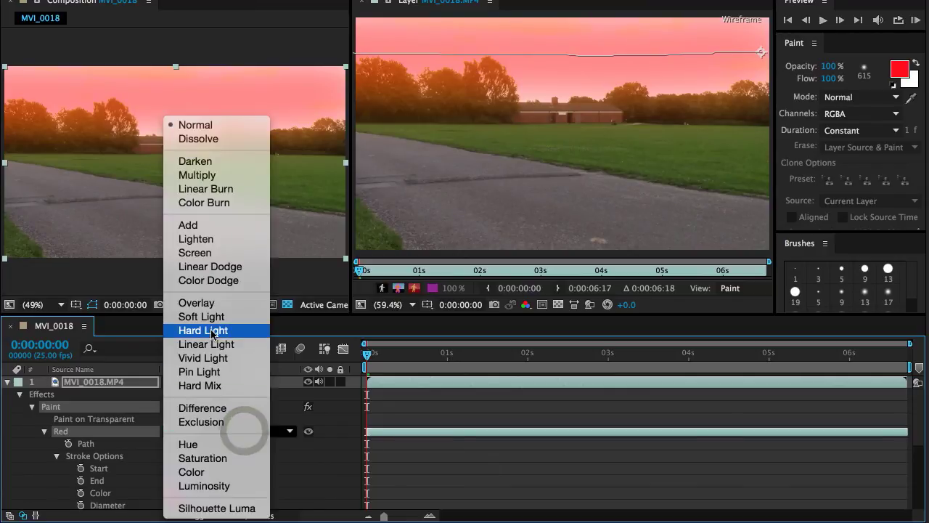
click(209, 331)
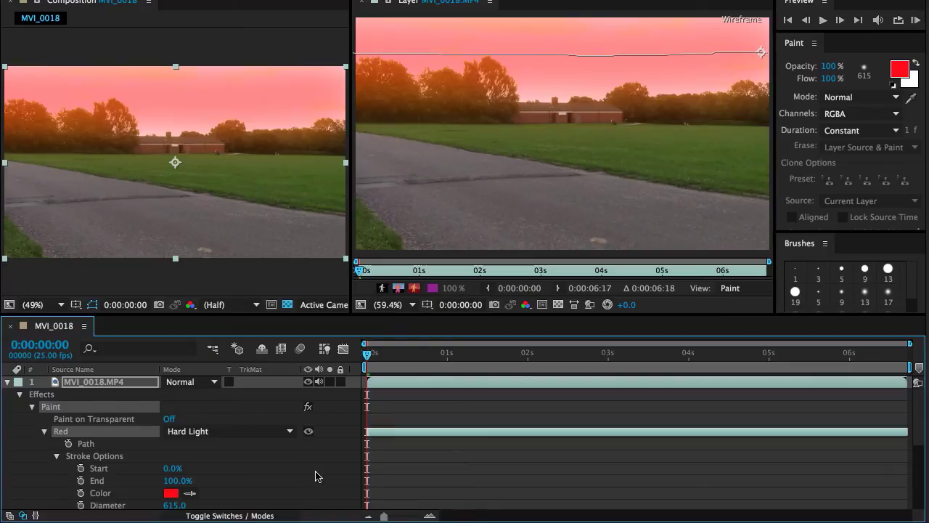
scroll(315, 476, down, 5)
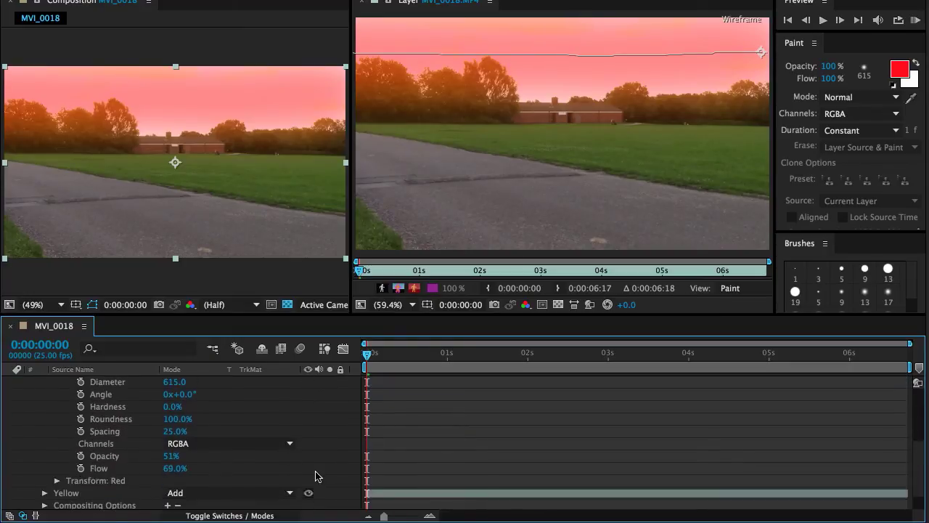
scroll(314, 475, up, 5)
click(242, 431)
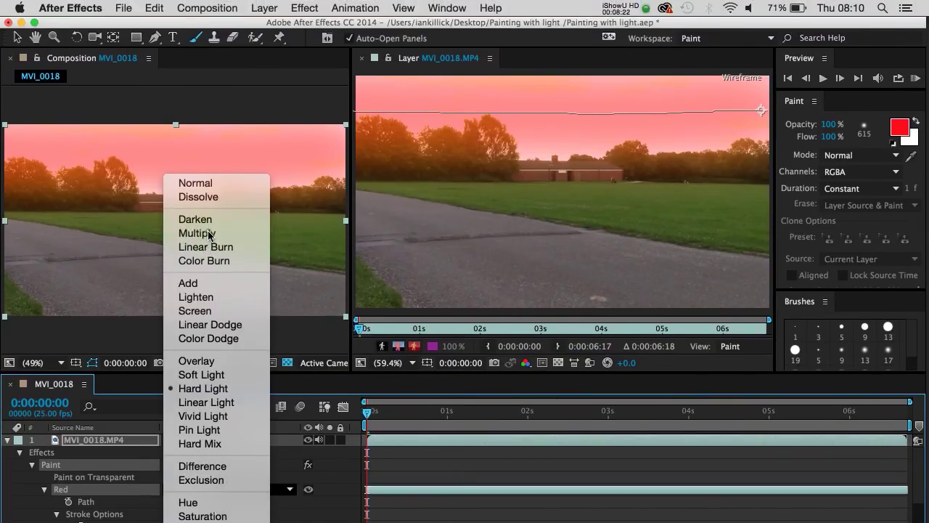
click(208, 210)
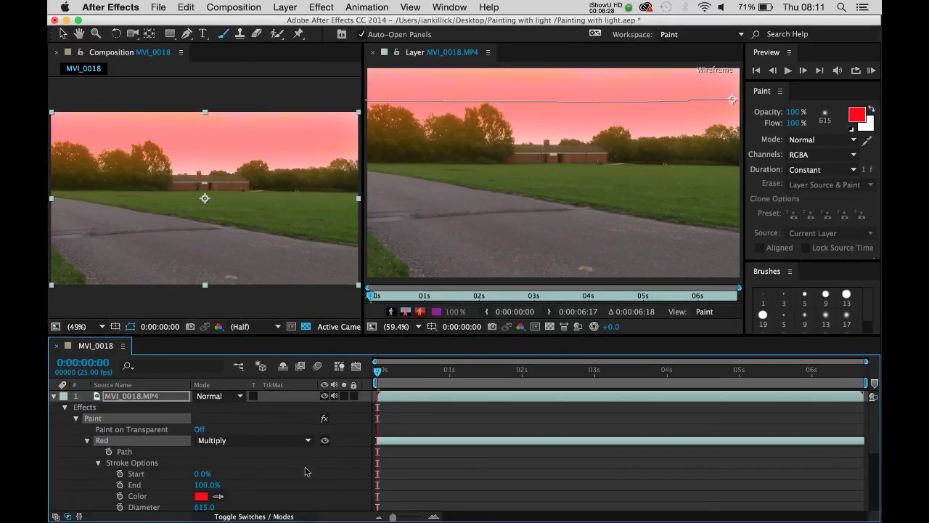
click(263, 441)
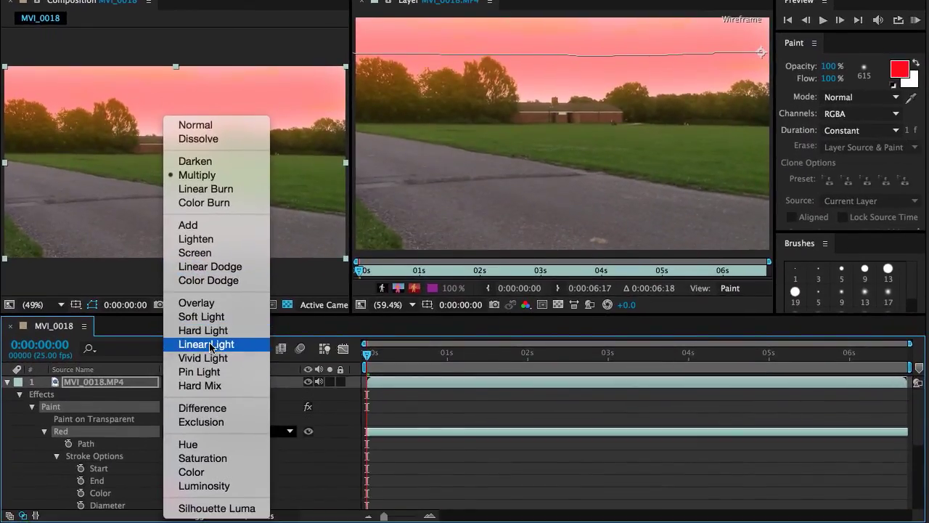
click(218, 355)
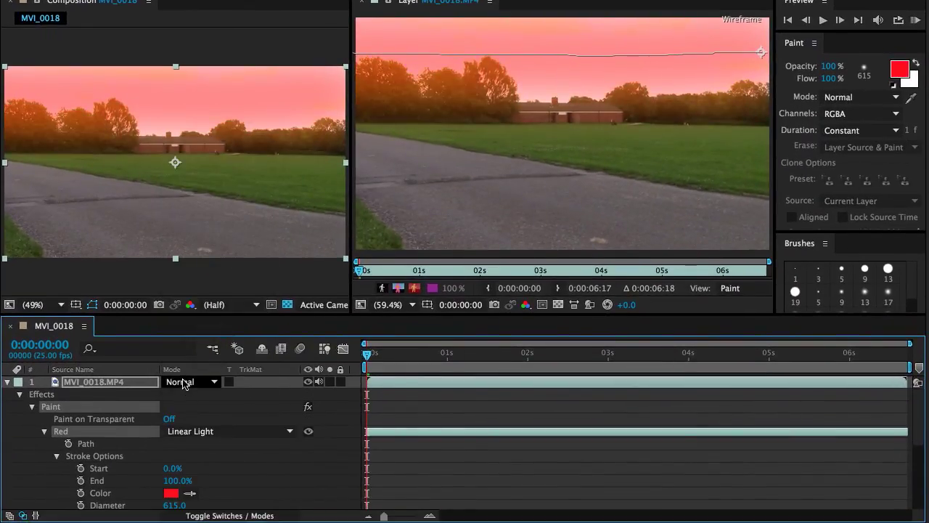
click(234, 432)
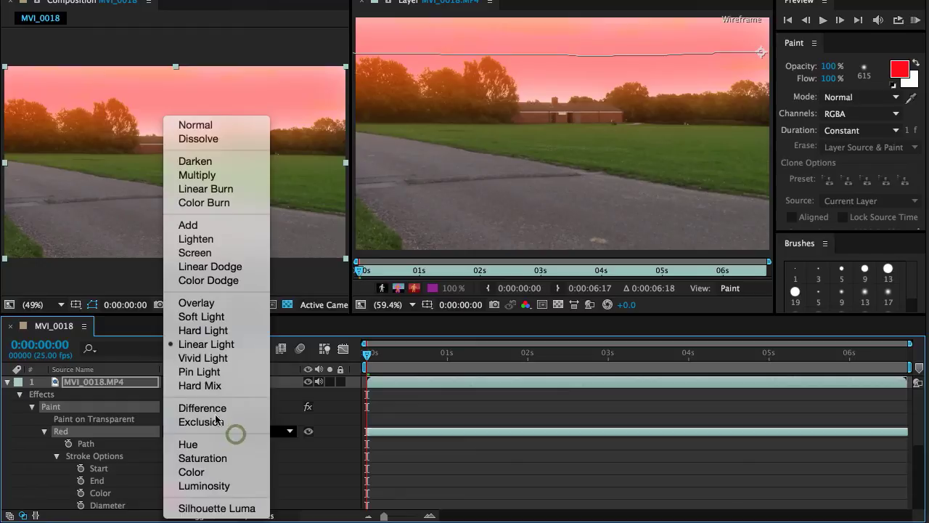
click(209, 330)
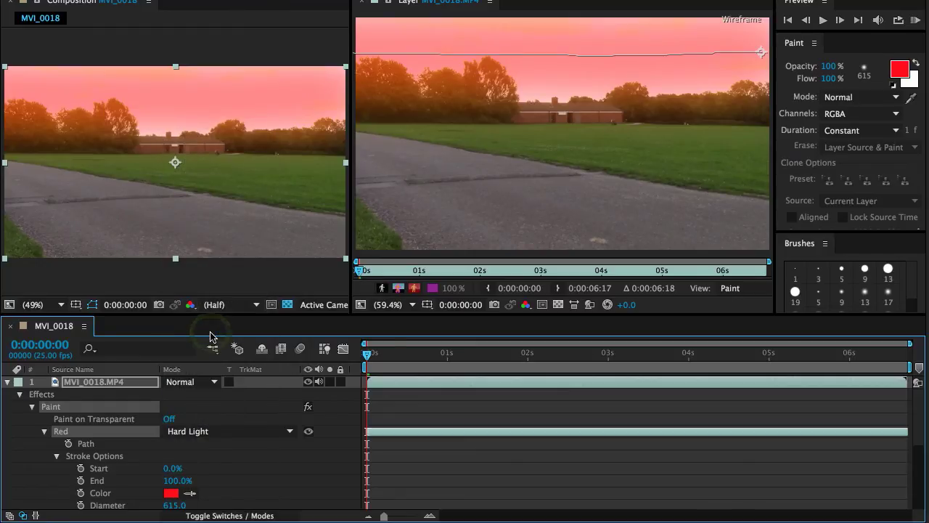
- Set the Red stroke to 57% opacity and 49% flow, then collapse its properties
scroll(313, 460, down, 5)
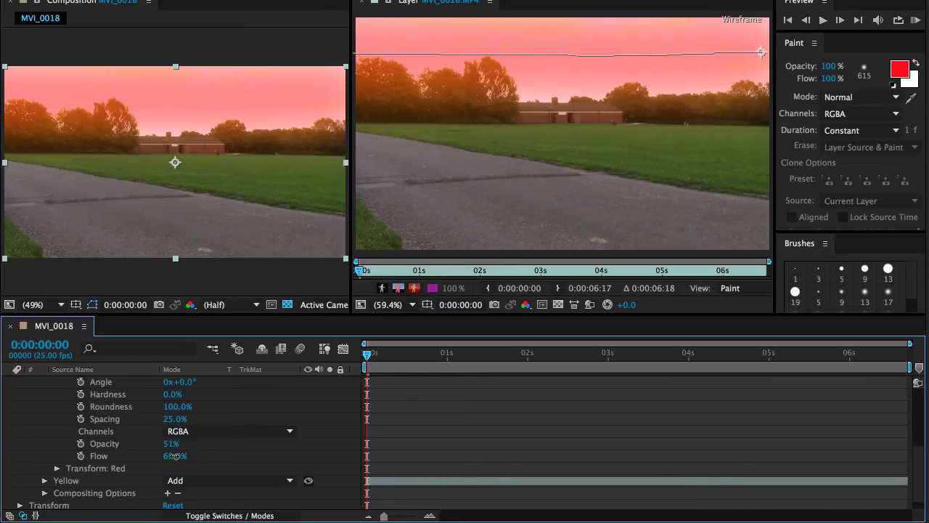
mouse_move(176, 456)
mouse_down()
mouse_move(163, 455)
mouse_move(174, 444)
mouse_up()
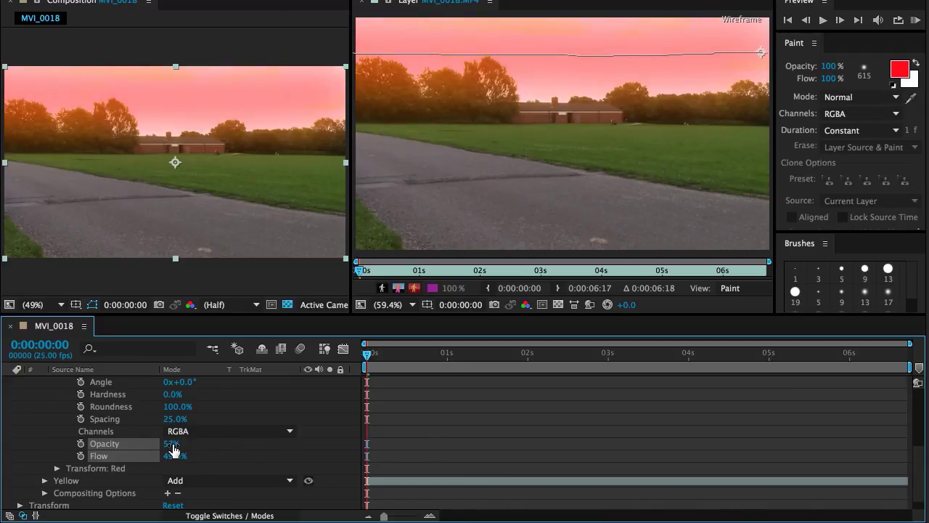
click(318, 457)
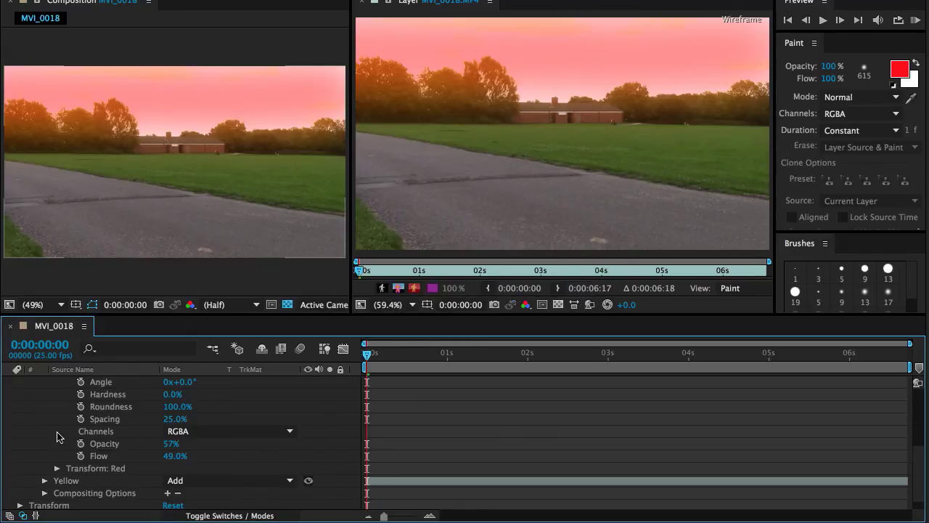
scroll(33, 428, up, 5)
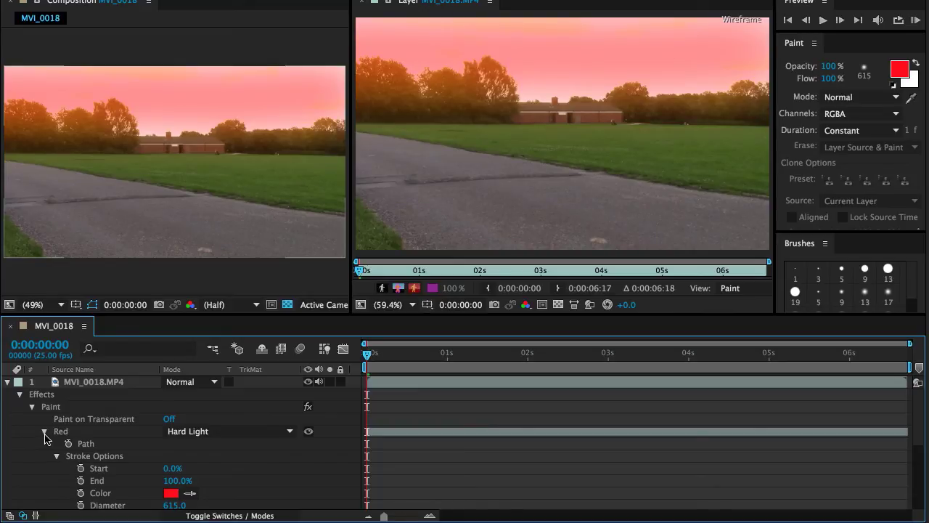
click(44, 433)
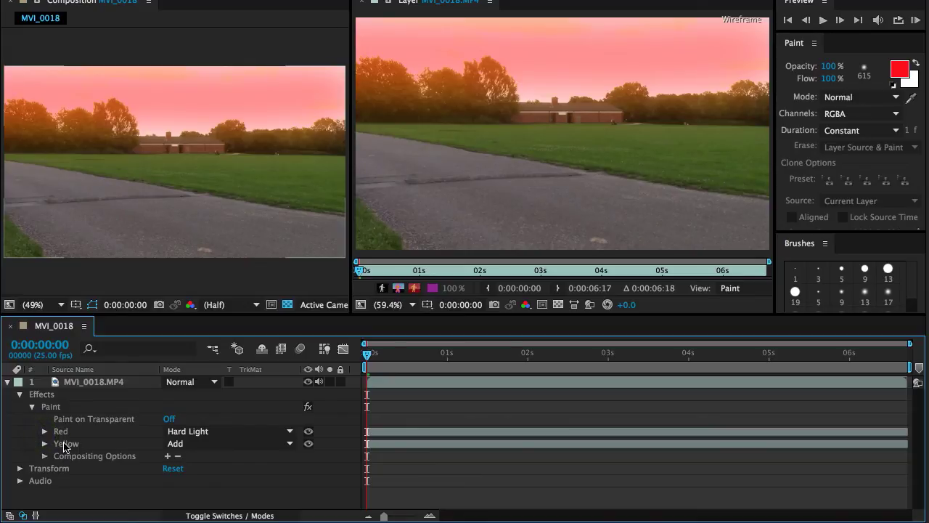
- Select the Yellow and Red strokes, switch to the Selection tool, then deselect everything
click(64, 444)
click(62, 432)
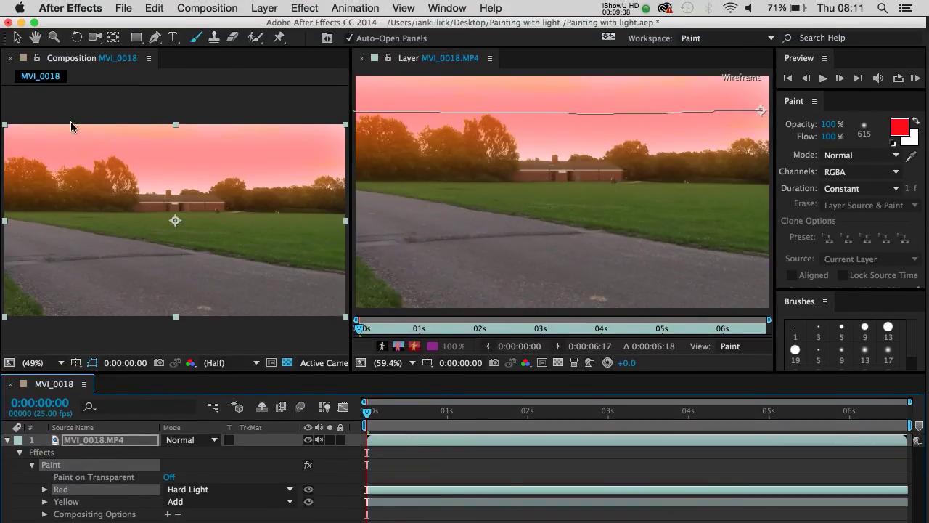
click(17, 37)
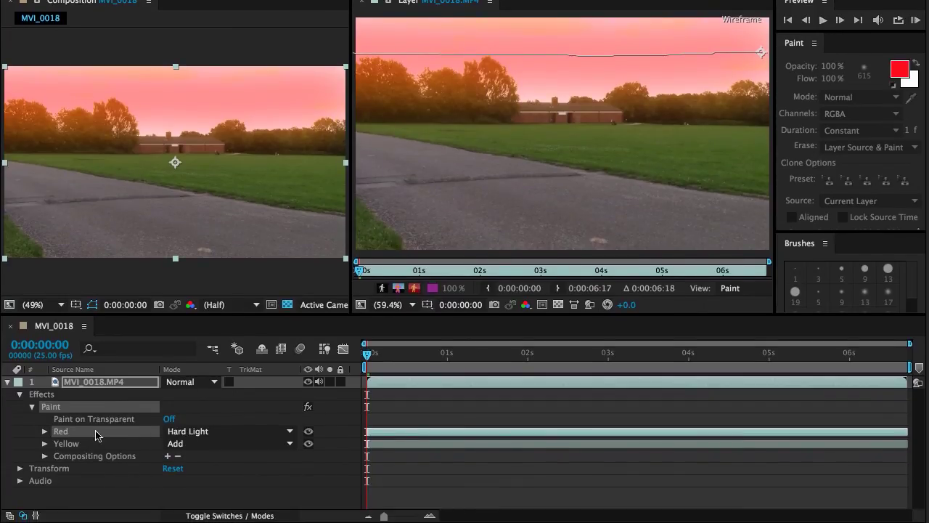
click(198, 409)
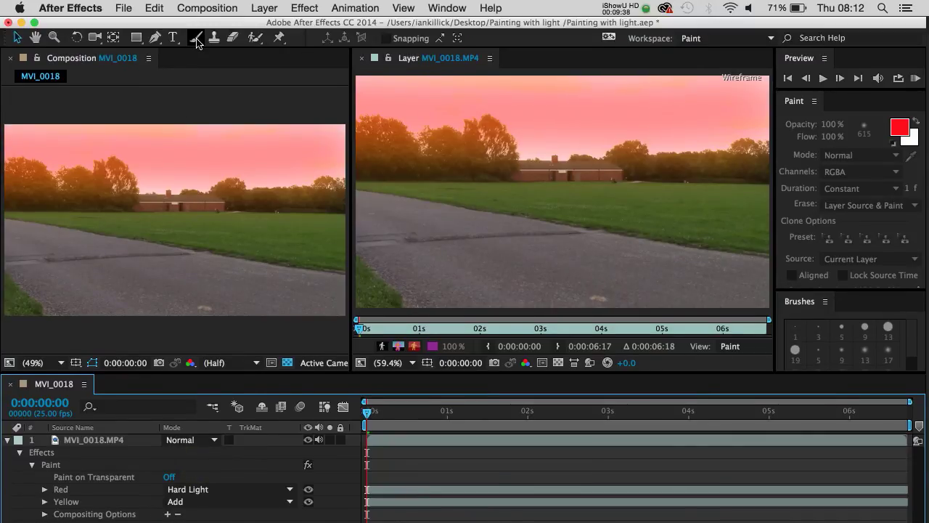
- Return to the Brush tool and set the foreground paint colour to near-black 040404
click(196, 39)
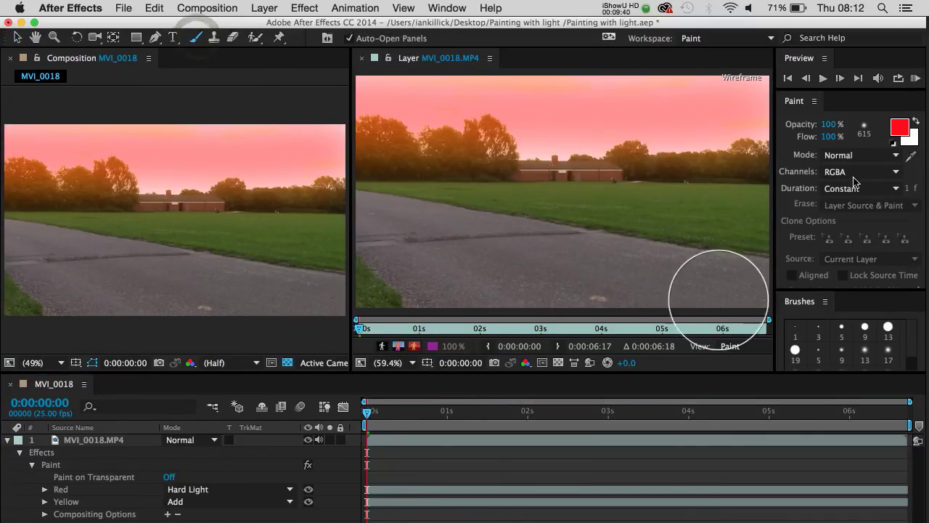
click(899, 127)
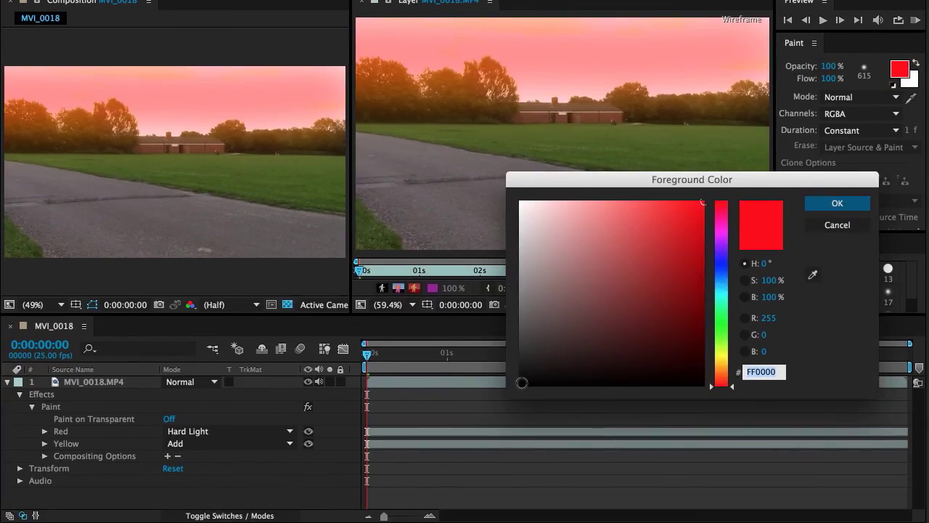
click(521, 383)
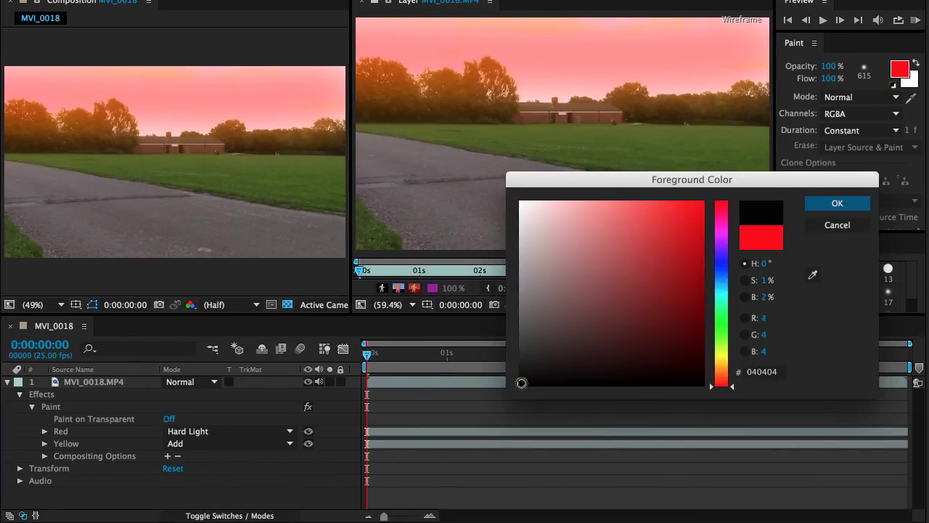
click(825, 206)
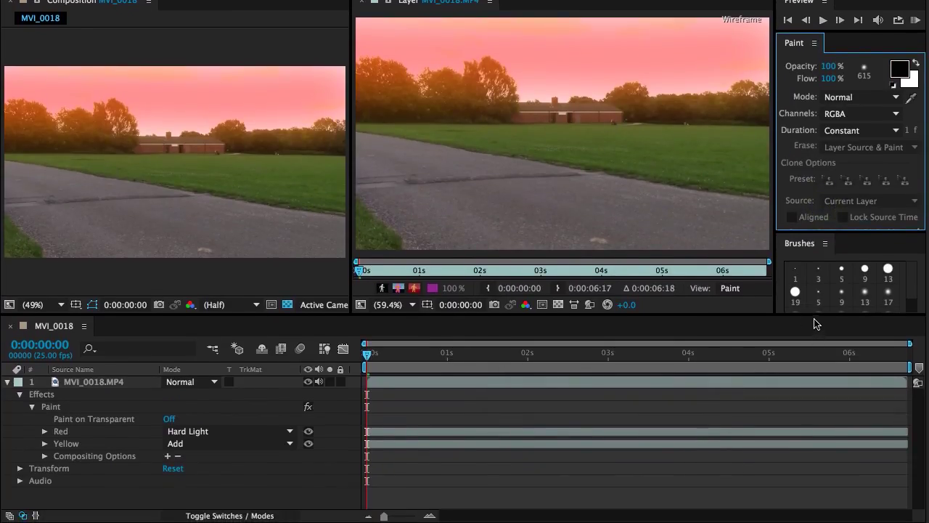
- Set the brush diameter to 1000 px and paint a black stroke across the foreground
drag(815, 319, 818, 381)
click(847, 347)
text(1)
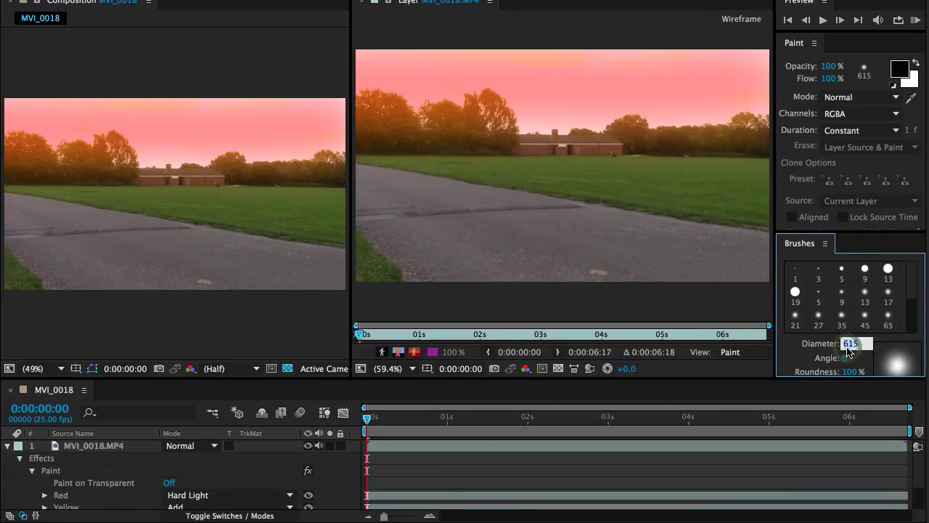
text(000)
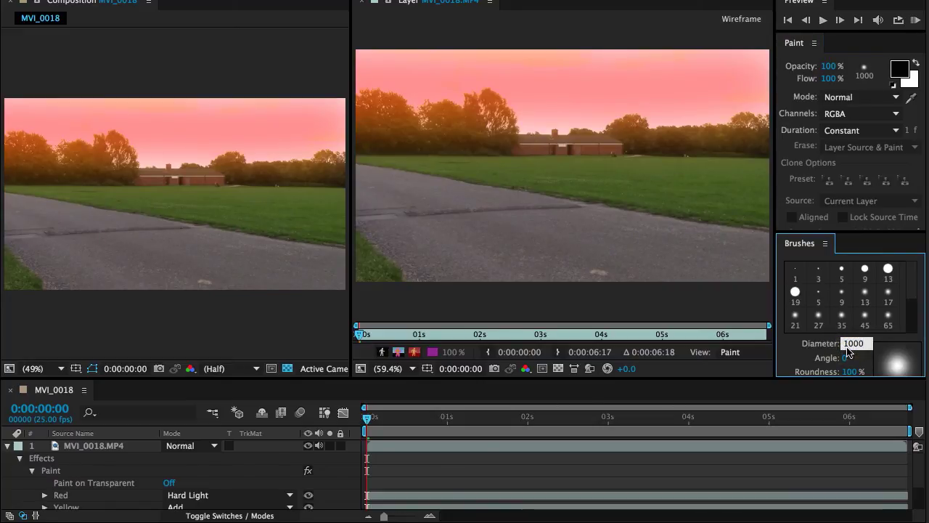
key(Return)
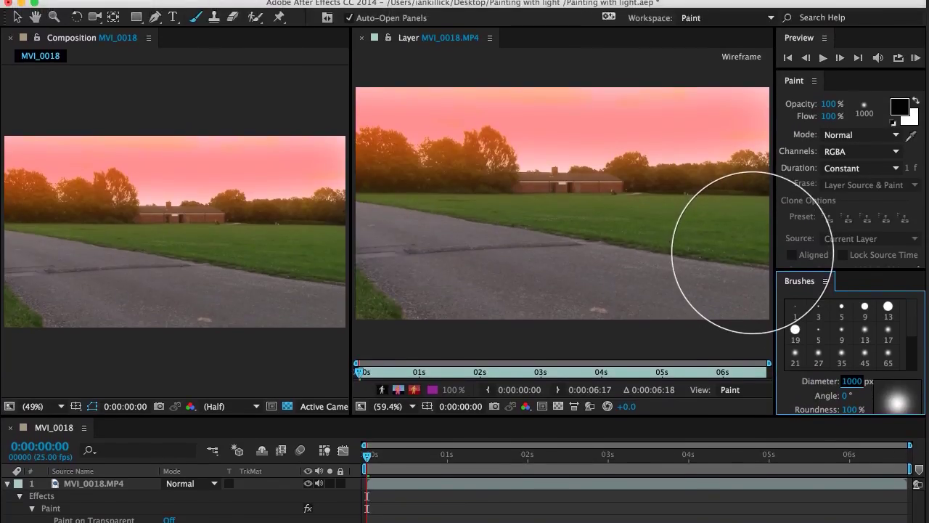
mouse_move(725, 243)
mouse_down()
mouse_move(537, 266)
mouse_move(300, 259)
mouse_up()
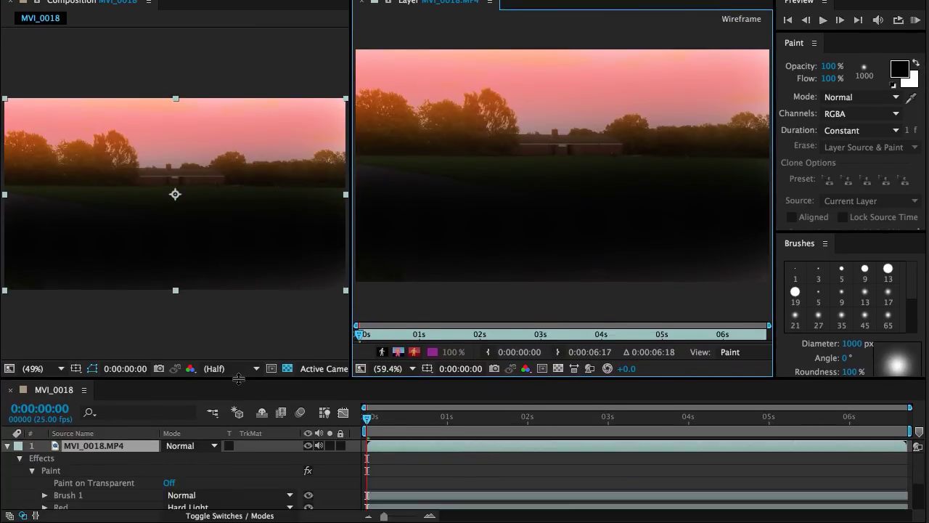
- Rename the Brush 1 stroke to 'shadow' and set its blend mode to Soft Light
drag(238, 374, 228, 274)
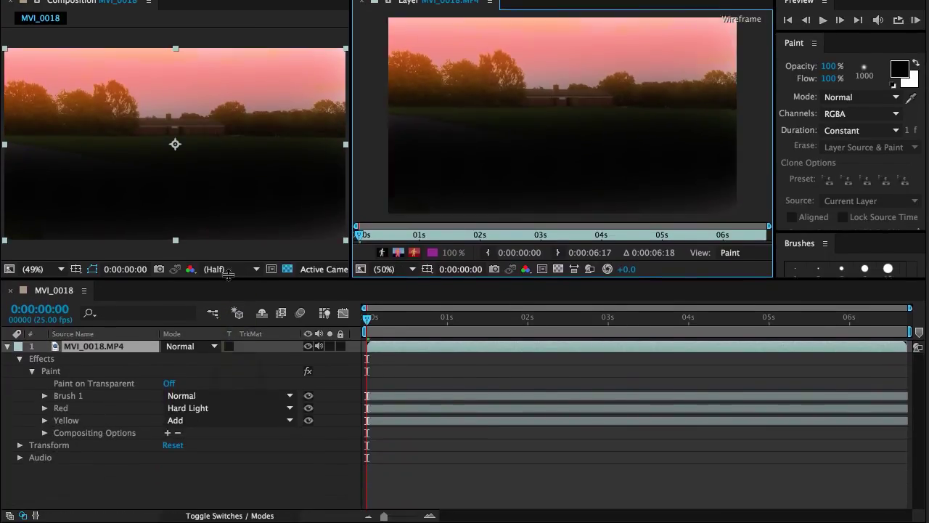
click(64, 393)
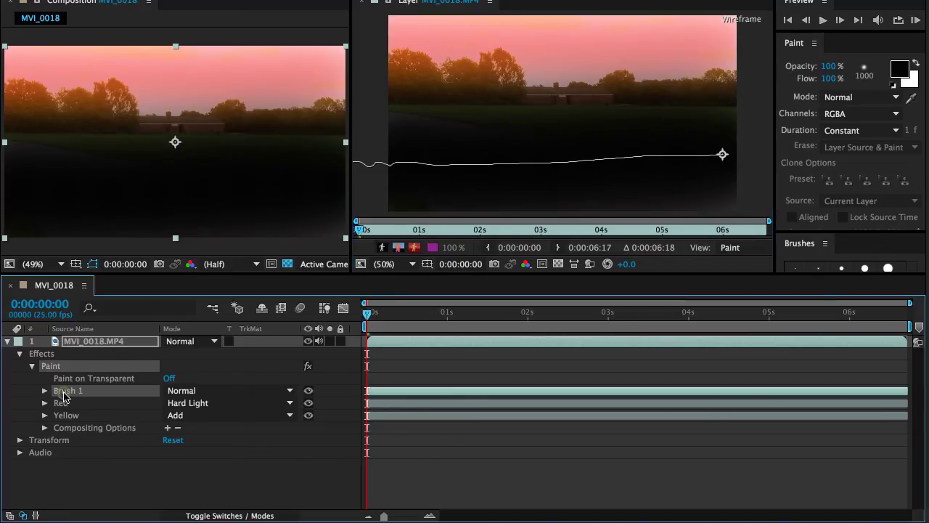
key(Return)
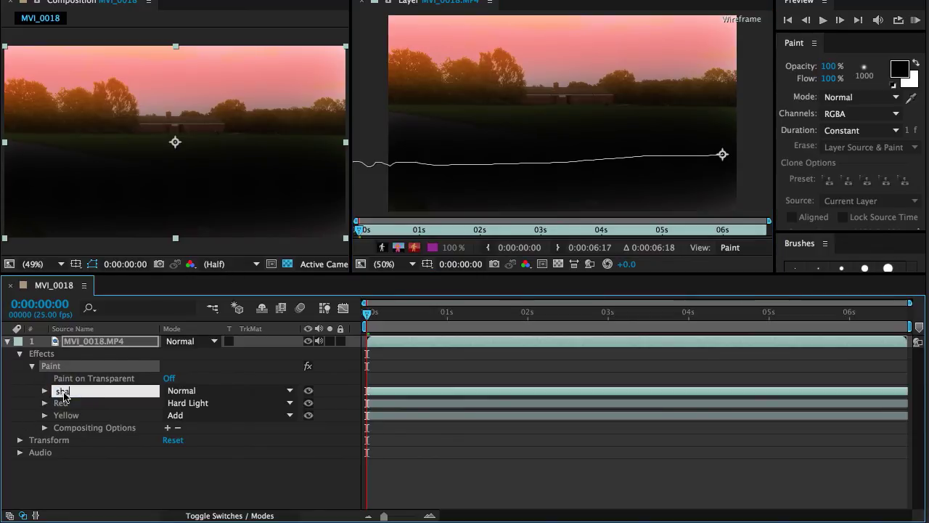
click(215, 479)
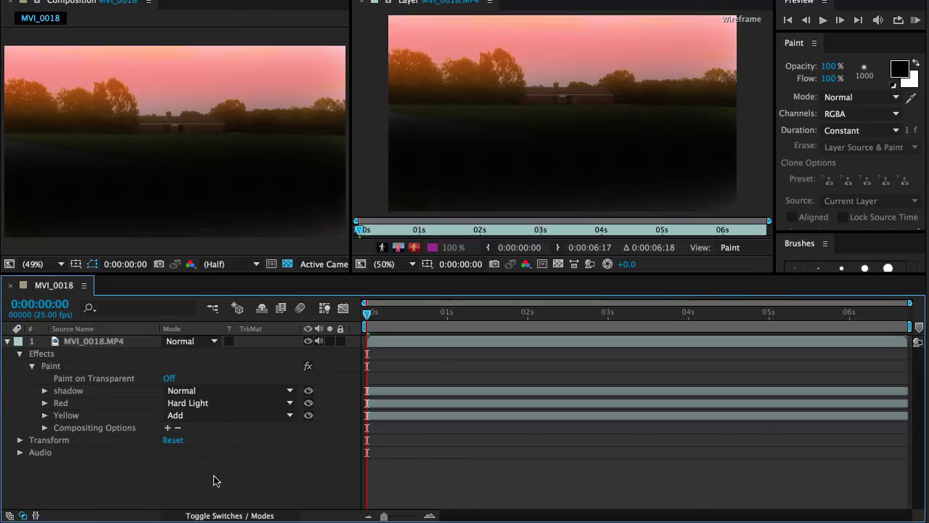
click(196, 391)
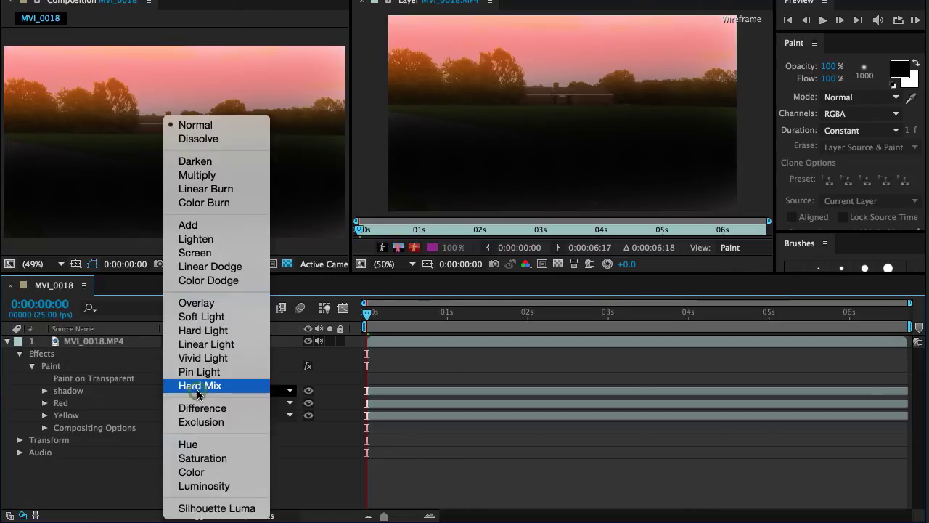
click(208, 317)
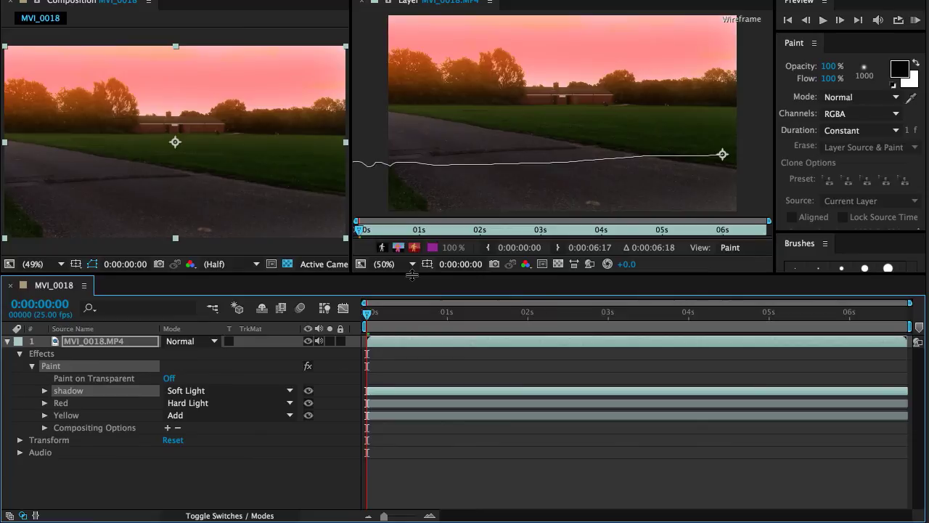
- Enlarge the viewers, deselect the strokes, and switch to the Selection tool
drag(412, 275, 412, 369)
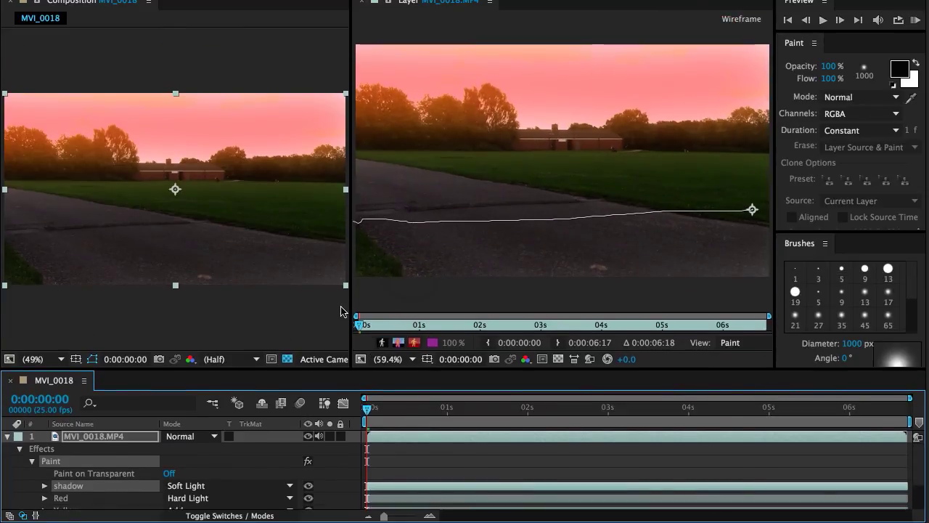
drag(349, 307, 314, 307)
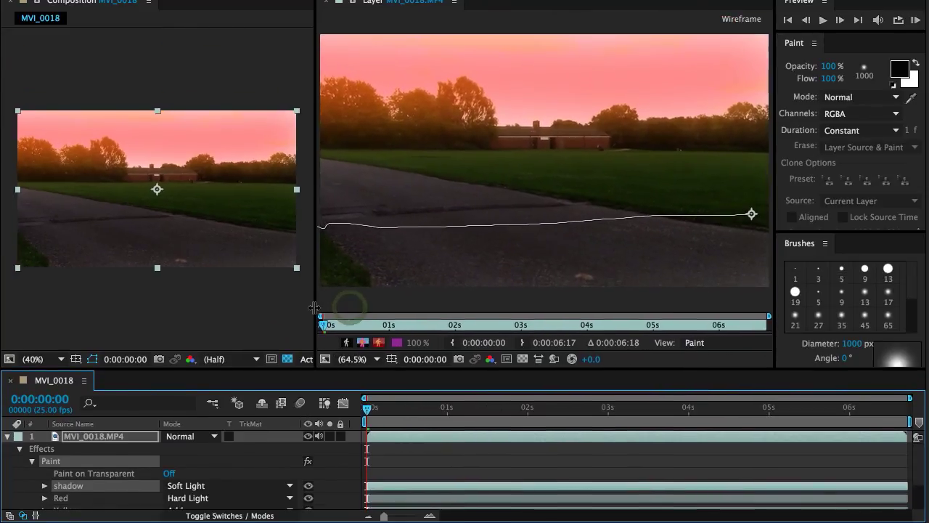
click(405, 457)
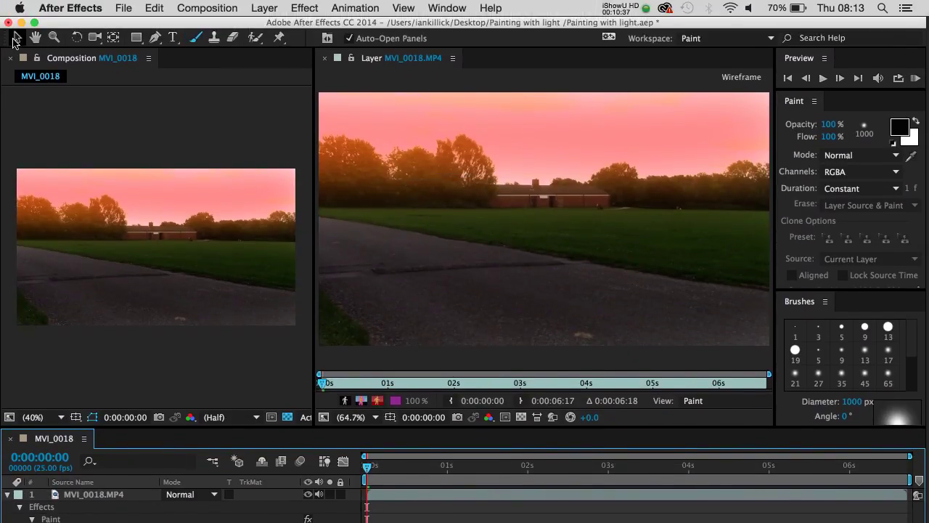
click(17, 37)
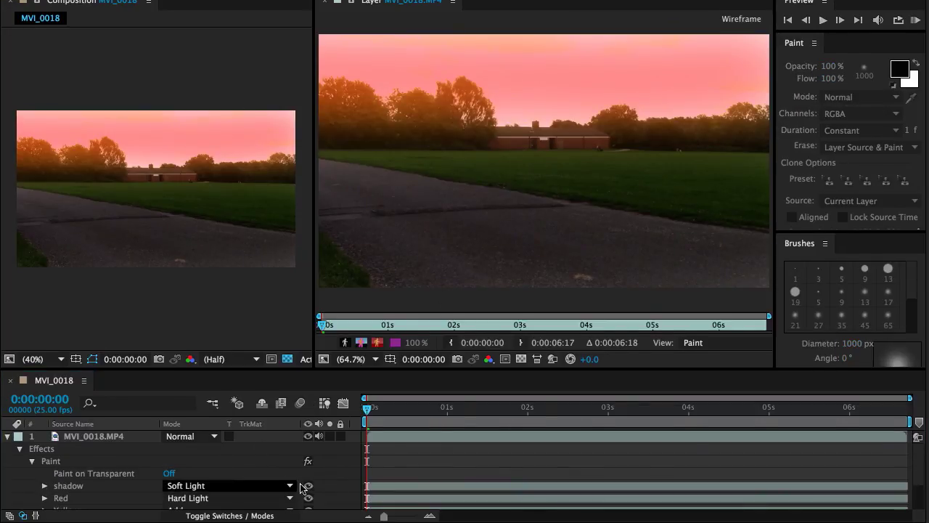
- Toggle the shadow stroke's visibility off and on twice, leaving it visible
click(308, 487)
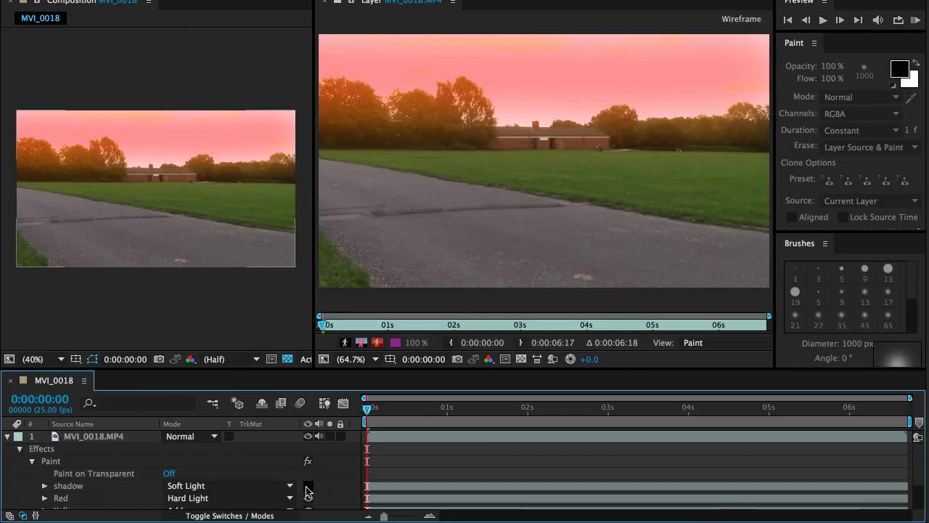
click(308, 486)
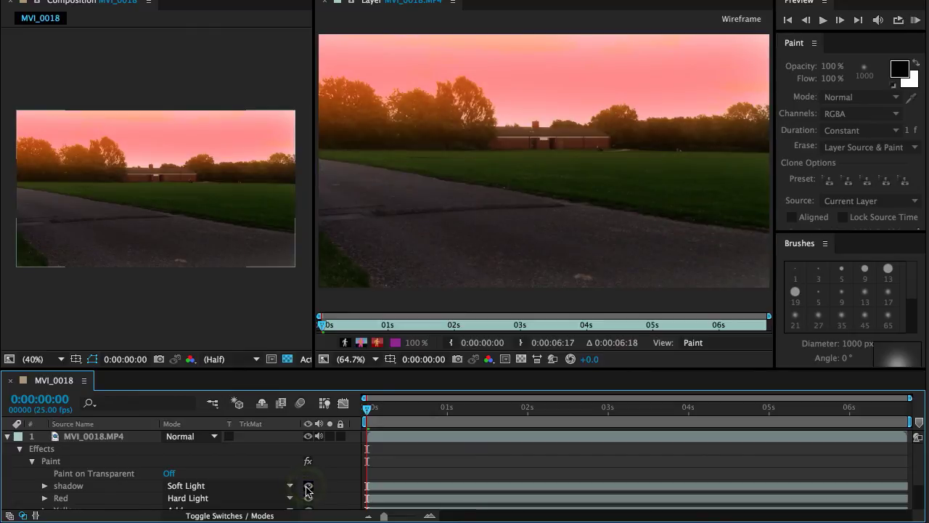
click(307, 486)
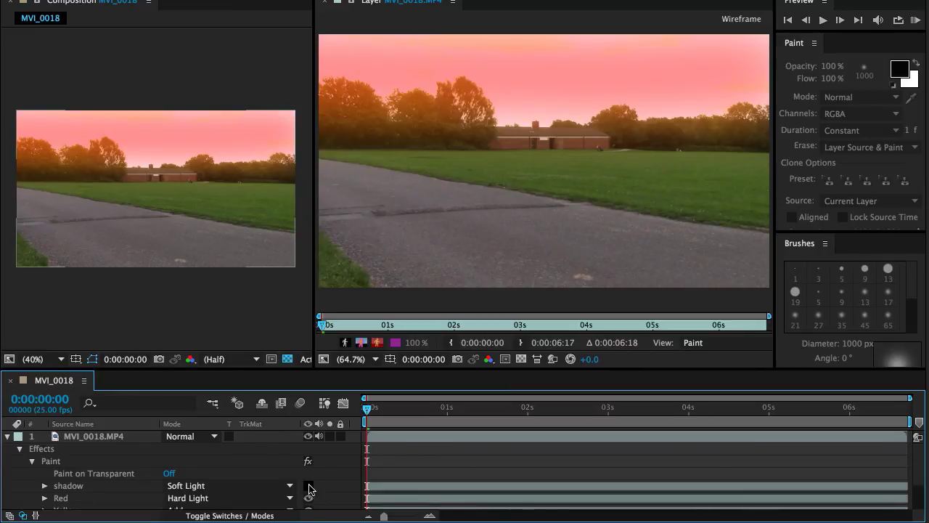
click(308, 485)
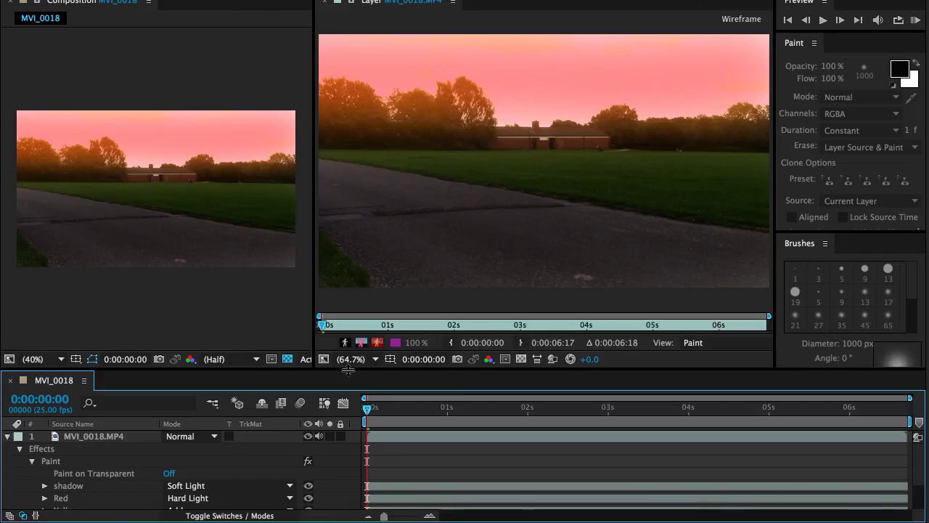
drag(349, 370, 341, 330)
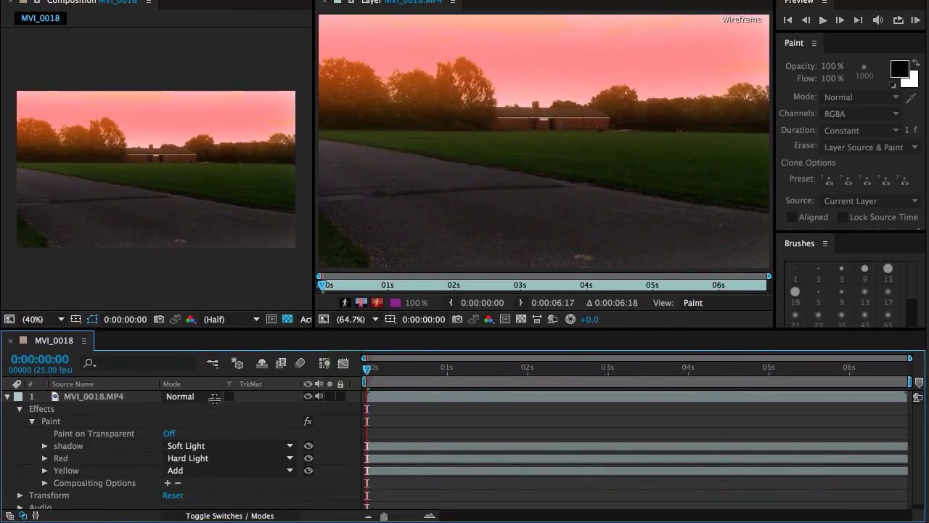
click(82, 470)
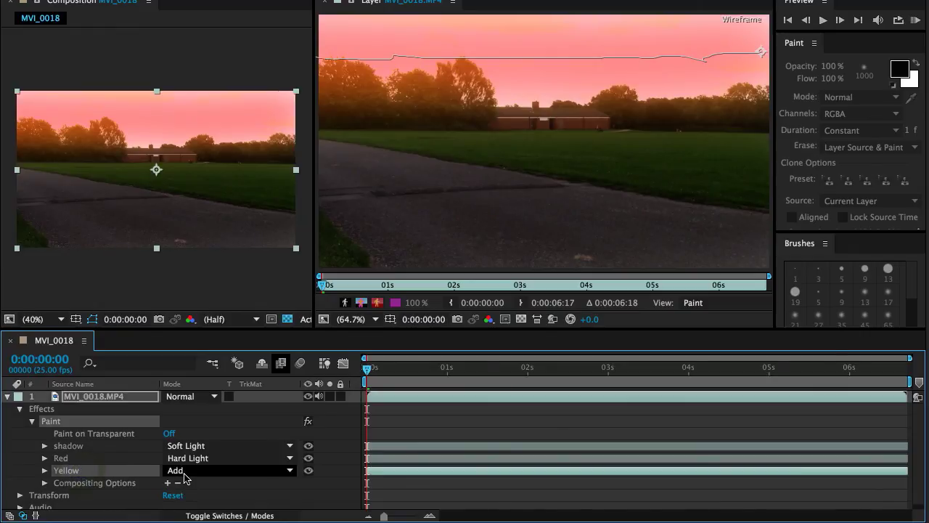
click(94, 458)
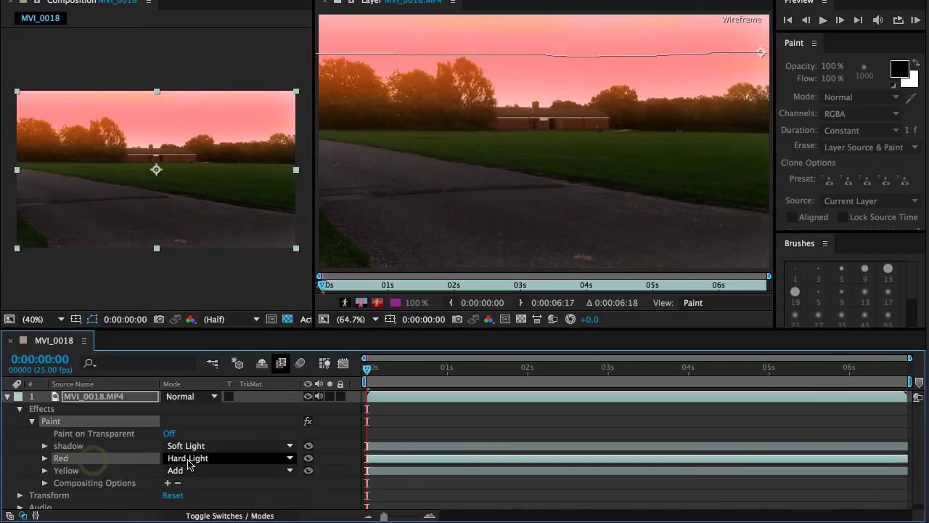
click(95, 448)
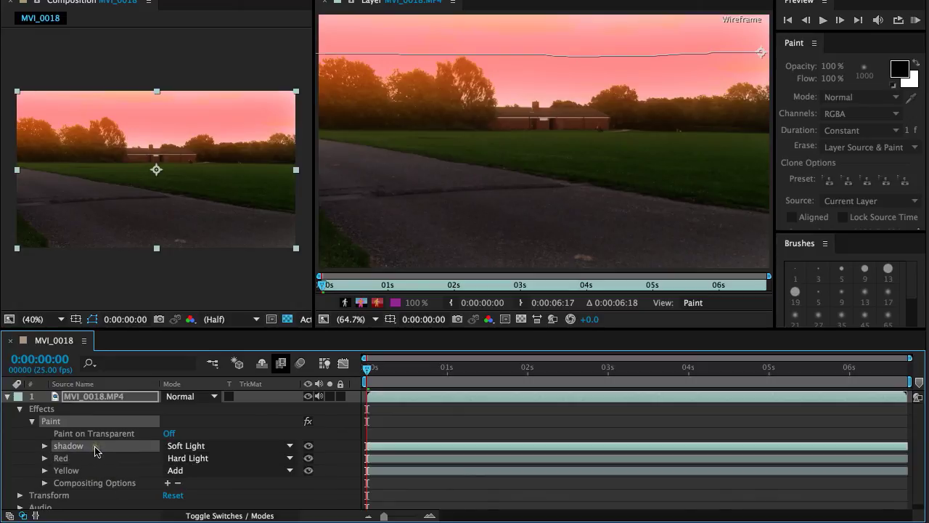
click(207, 429)
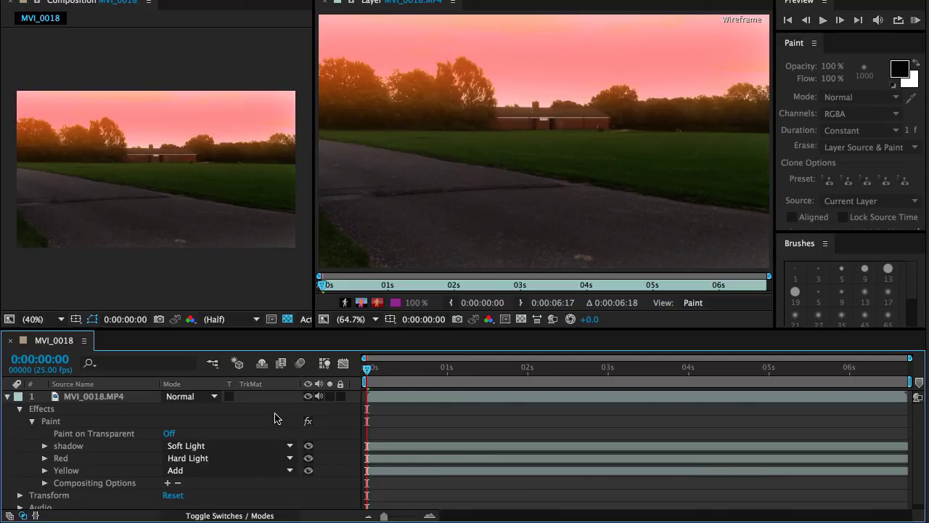
click(308, 422)
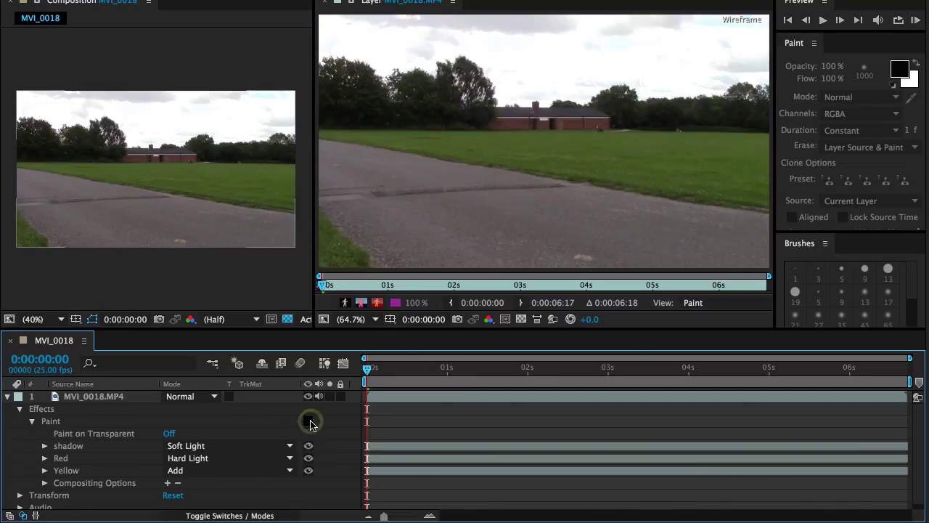
click(309, 421)
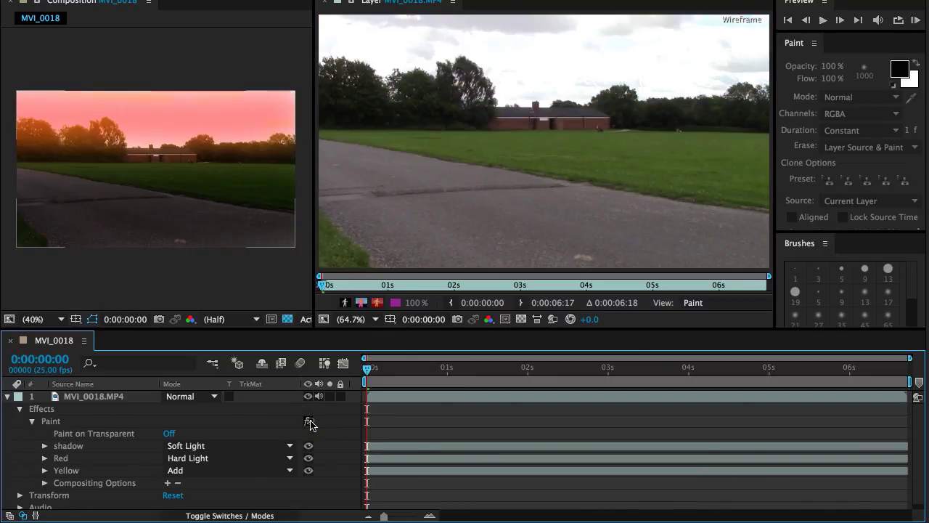
click(309, 422)
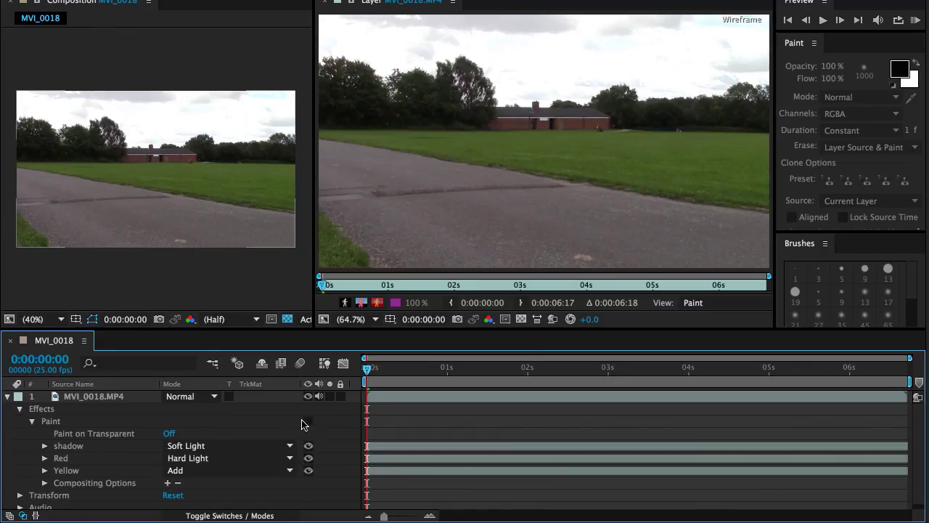
click(308, 422)
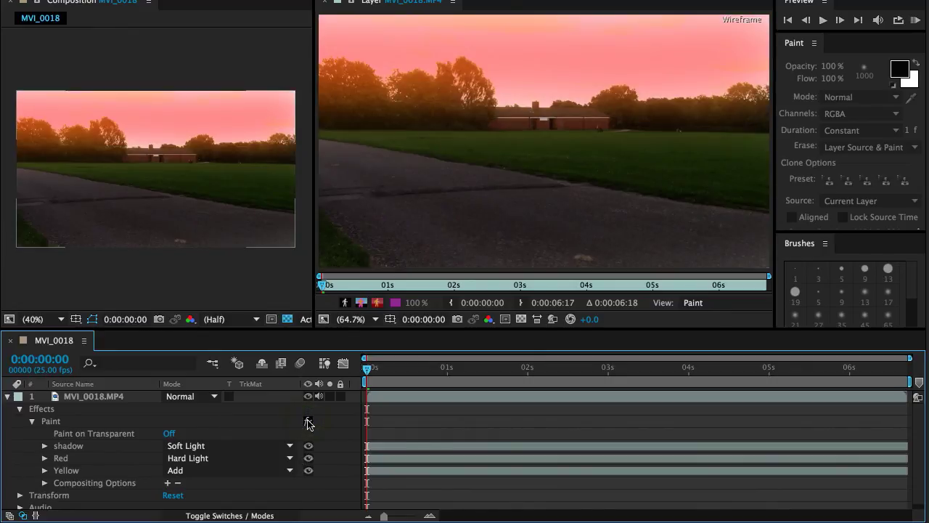